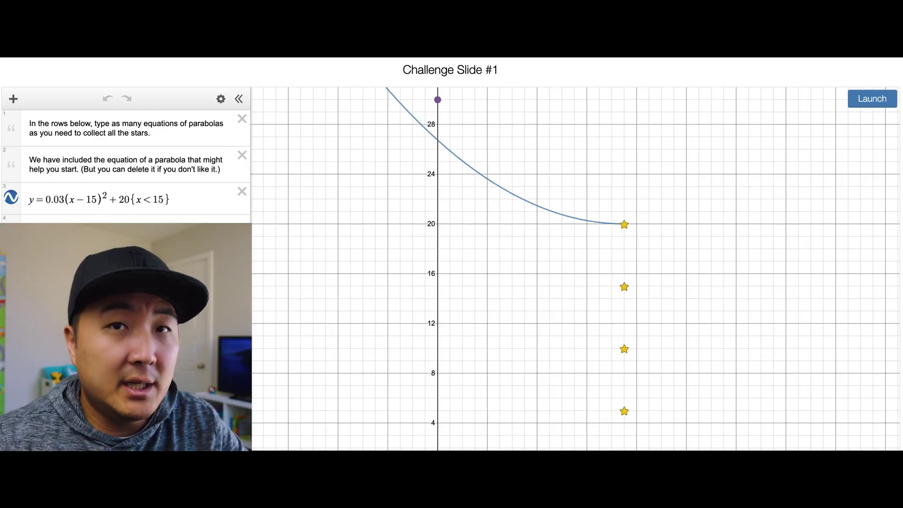
Duplicate the given parabola equation y = 0.03(x − 15)² + 20 {x < 15} and color the copy red.
click(201, 207)
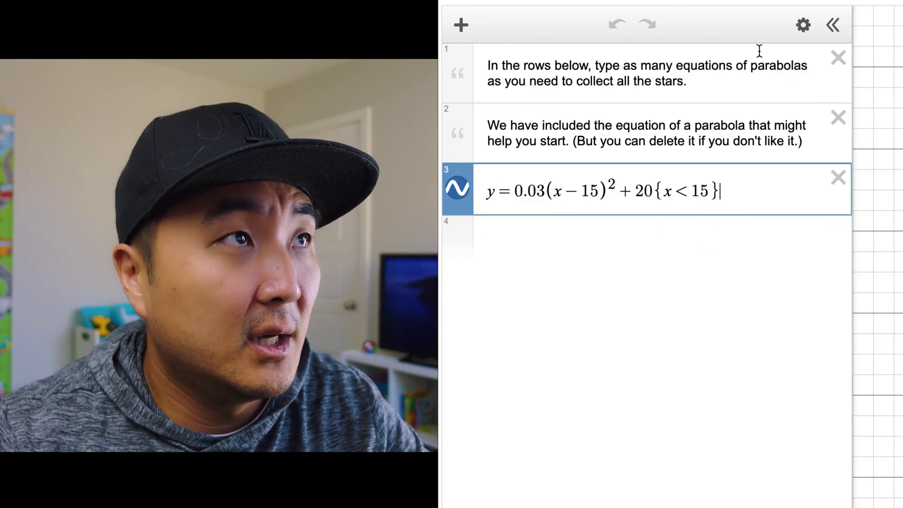
click(804, 26)
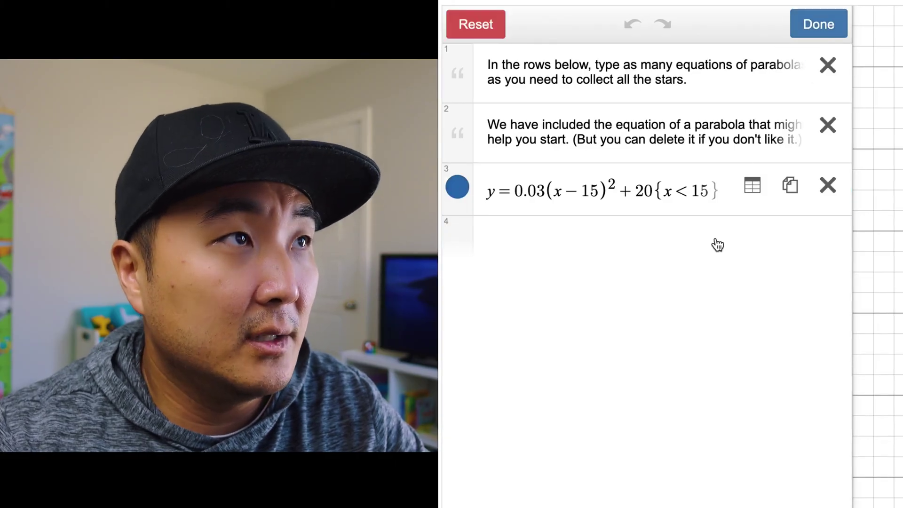
click(790, 188)
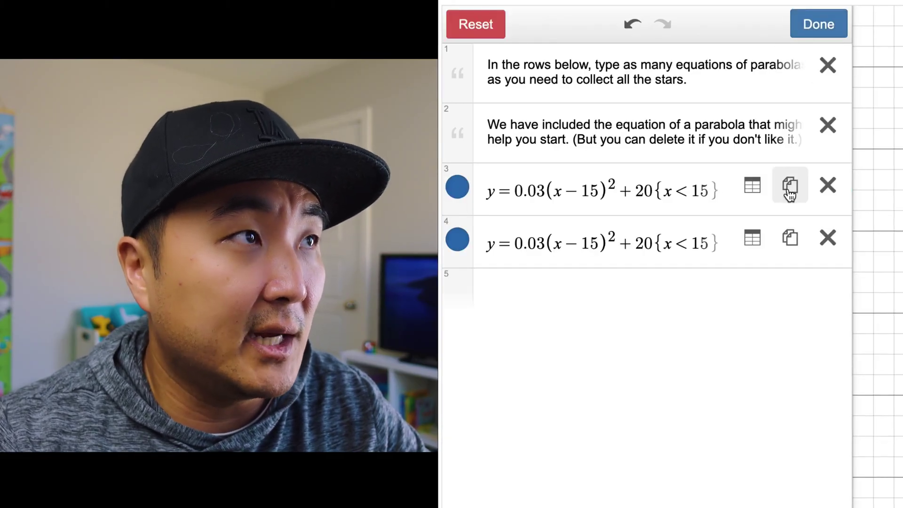
click(457, 239)
click(592, 240)
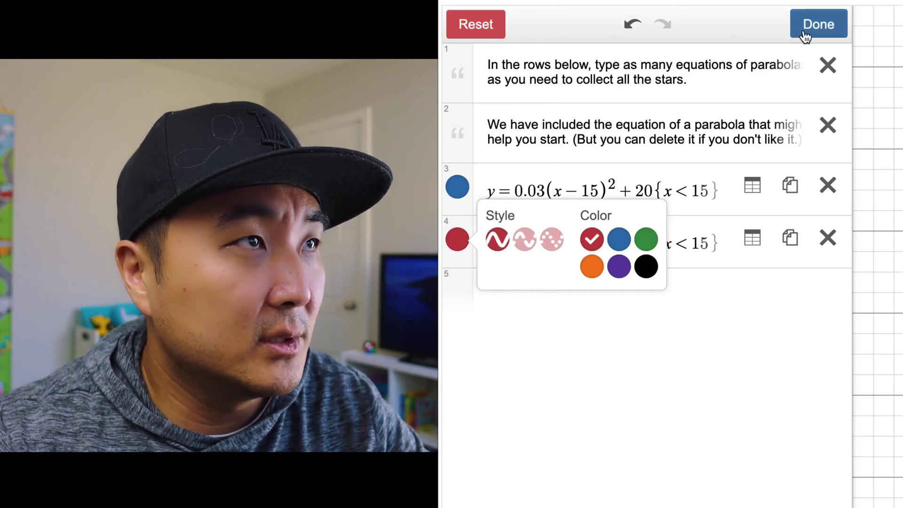
Make two more copies of the red parabola equation and color them green and purple.
click(788, 237)
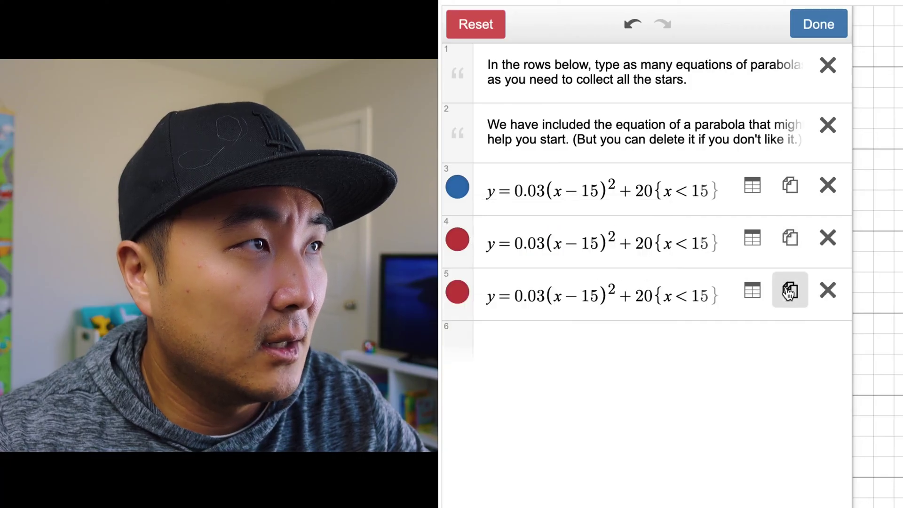
click(790, 290)
click(453, 296)
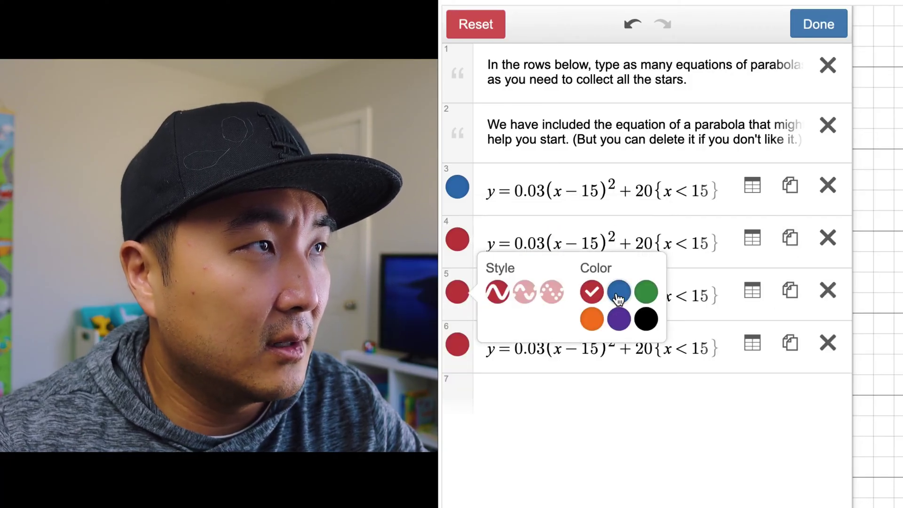
click(619, 292)
click(645, 292)
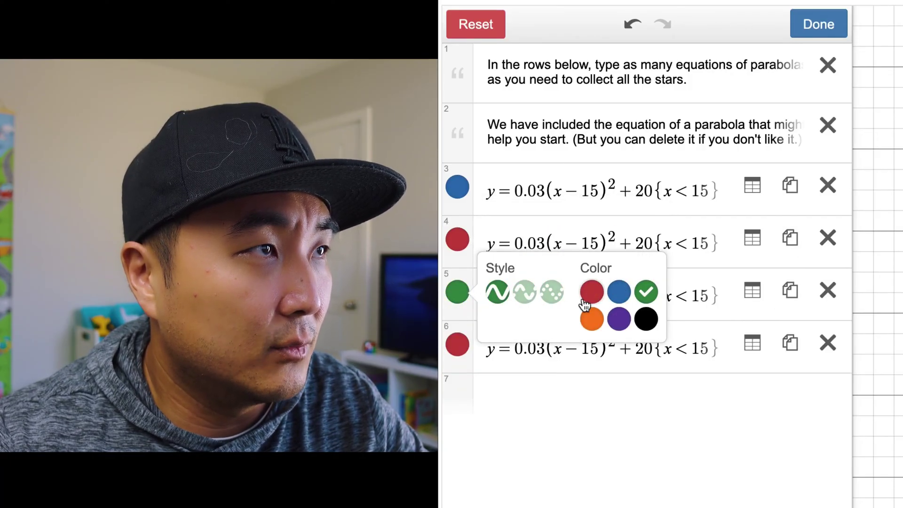
click(458, 345)
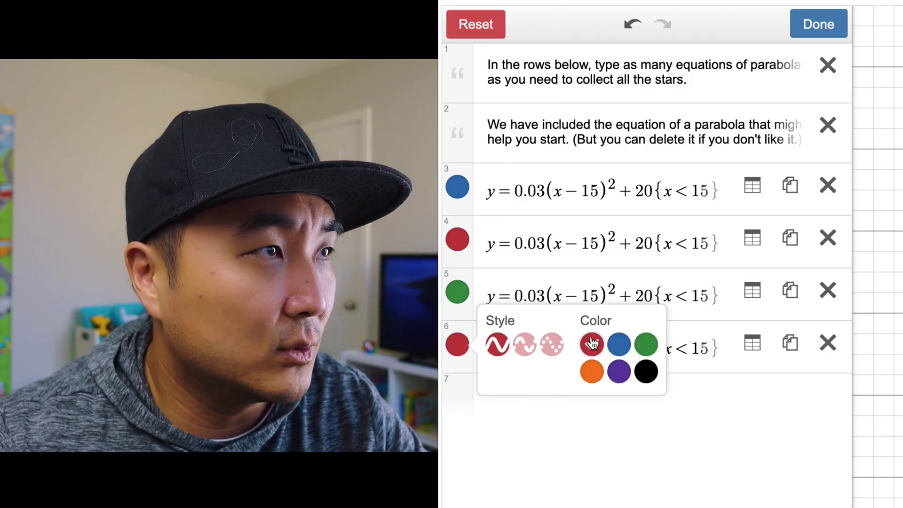
click(592, 371)
click(617, 370)
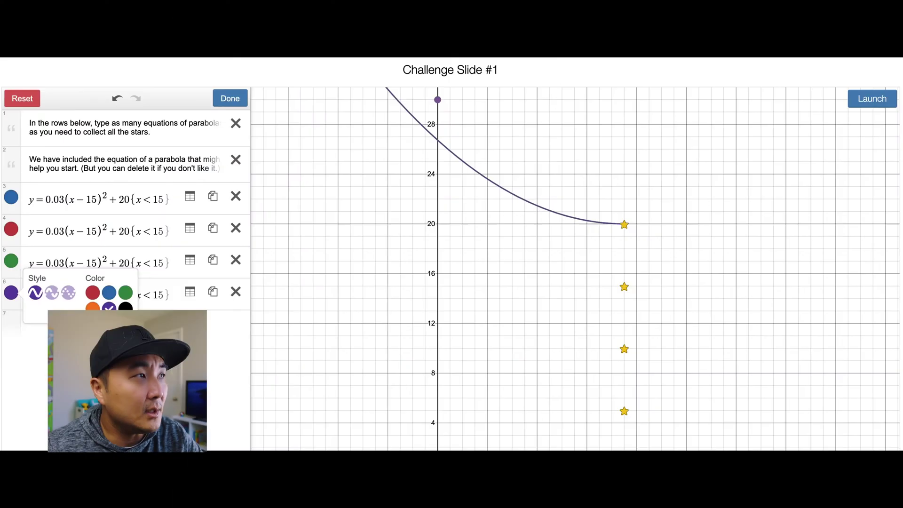
click(547, 299)
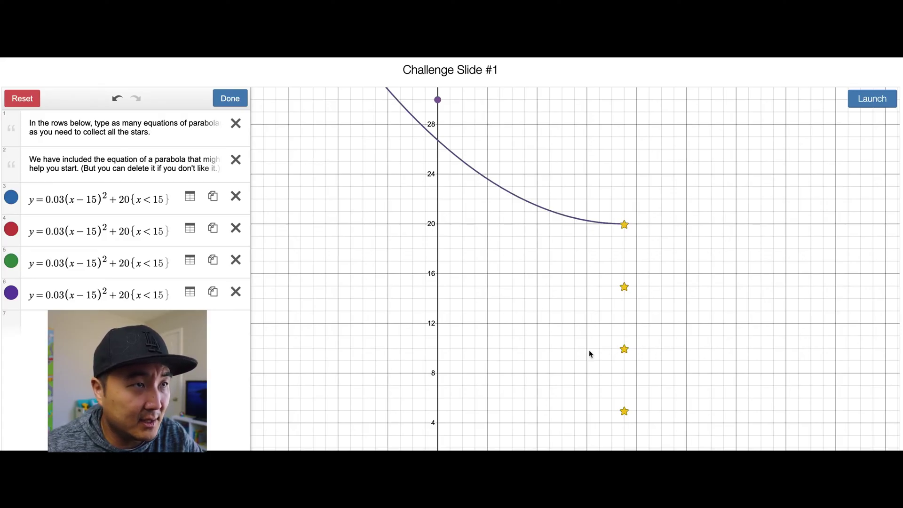
Set the constant term of the red parabola equation to 10.
click(121, 230)
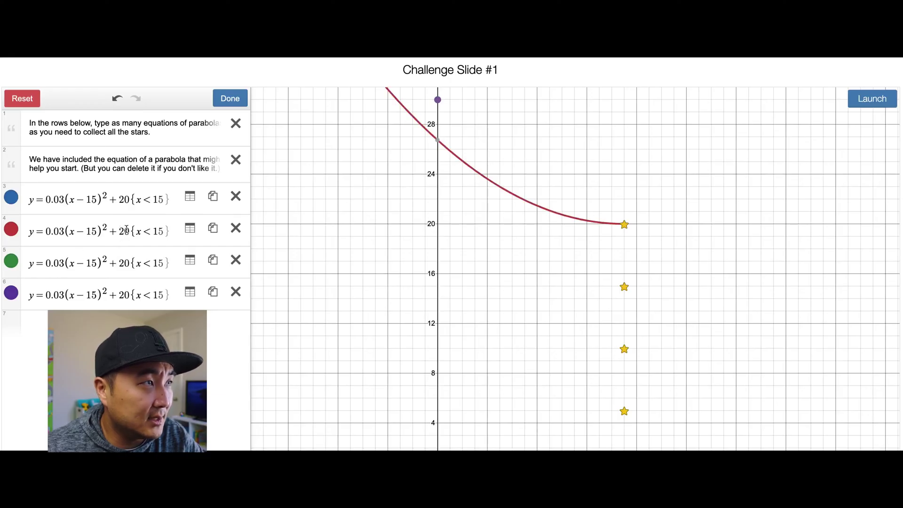
click(119, 230)
drag(119, 231, 124, 229)
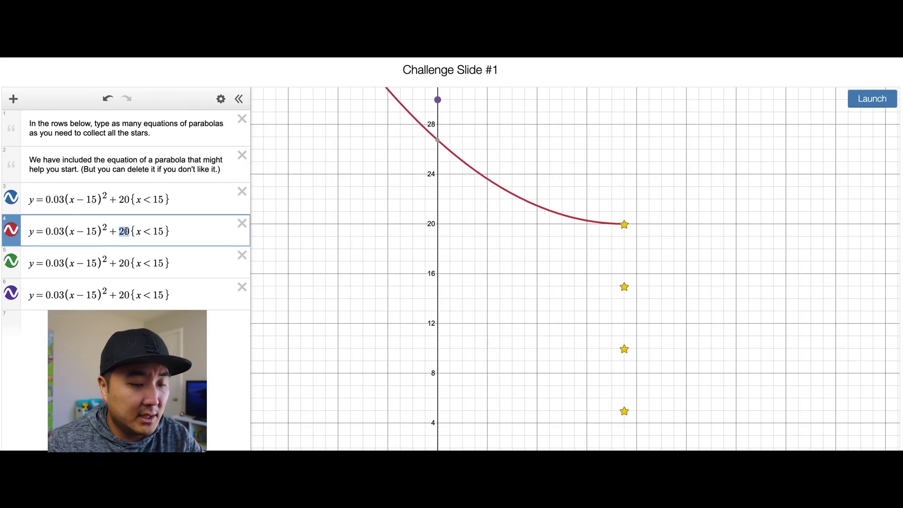
text(10)
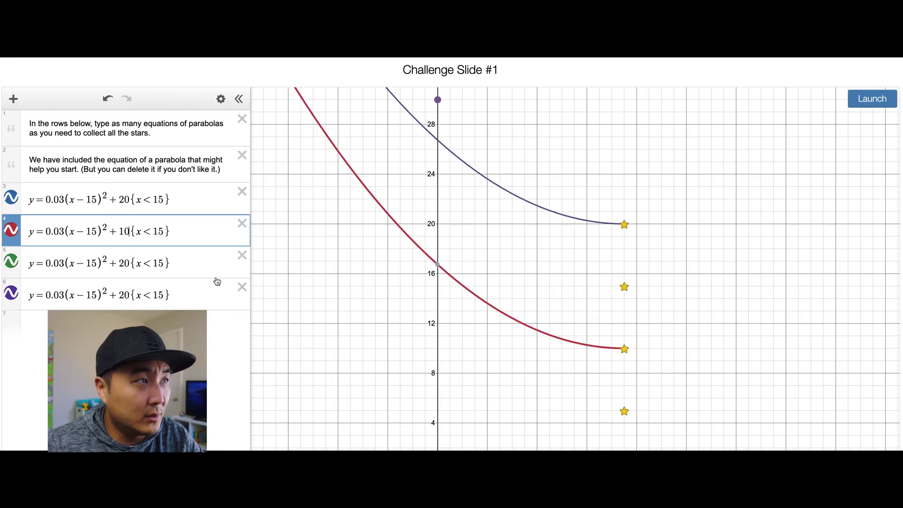
Change the green parabola's restriction to x > 15 and set its constant term to 15.
double_click(149, 264)
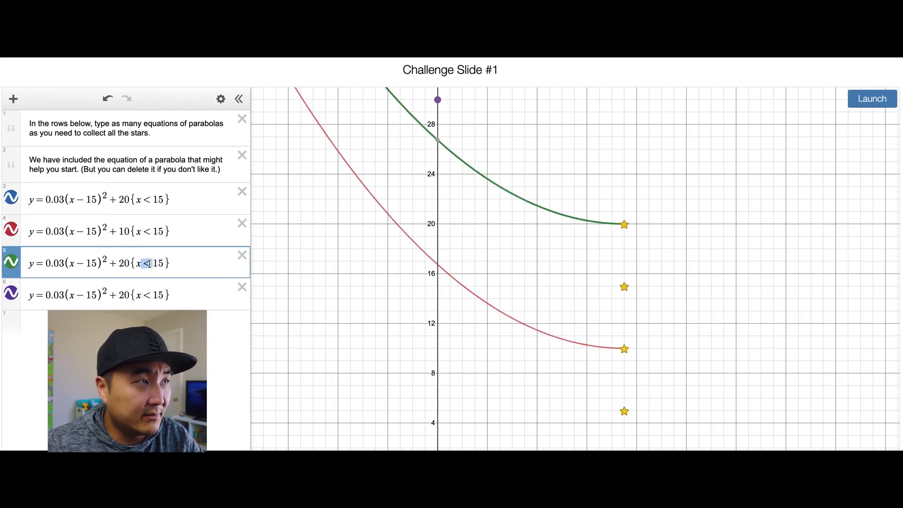
text(>)
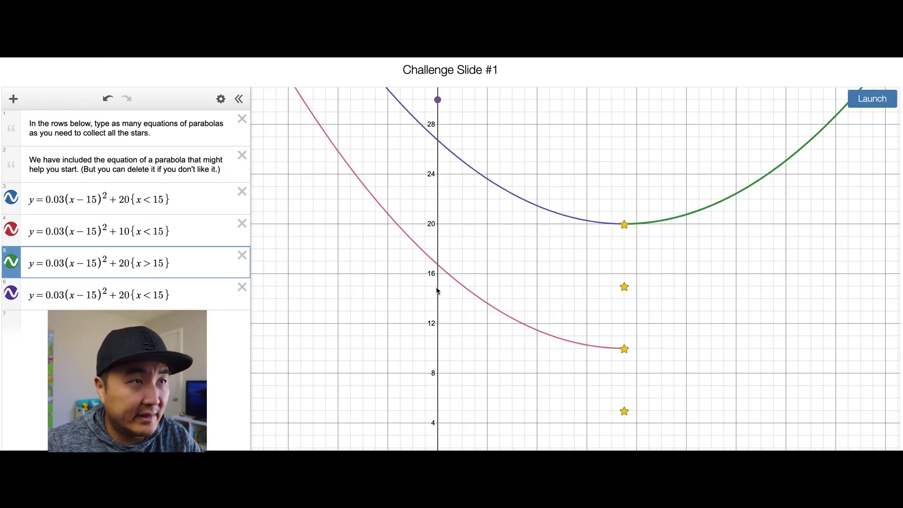
drag(116, 264, 126, 262)
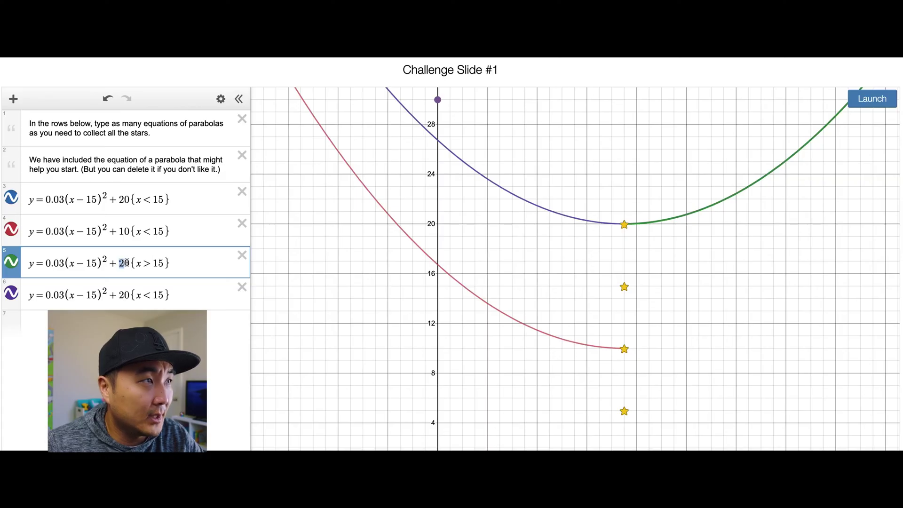
text(15)
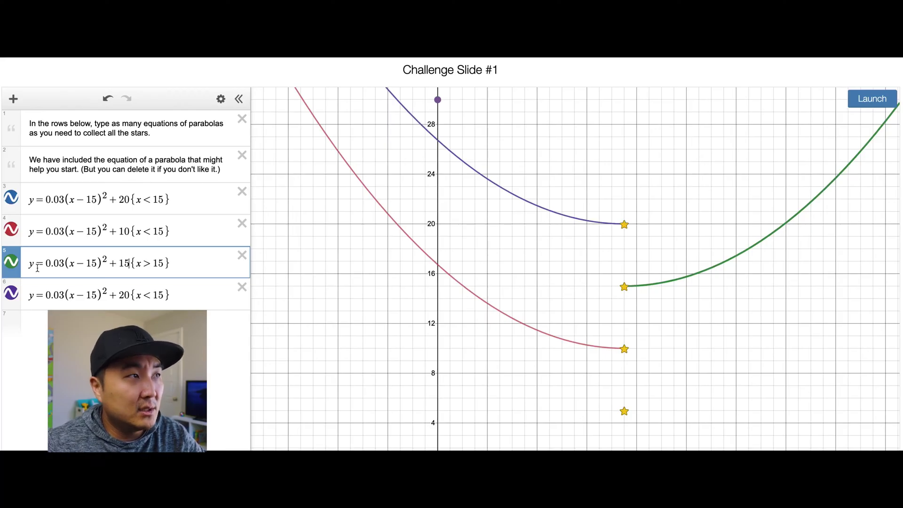
Delete the purple parabola equation and duplicate the green one in its place.
click(242, 287)
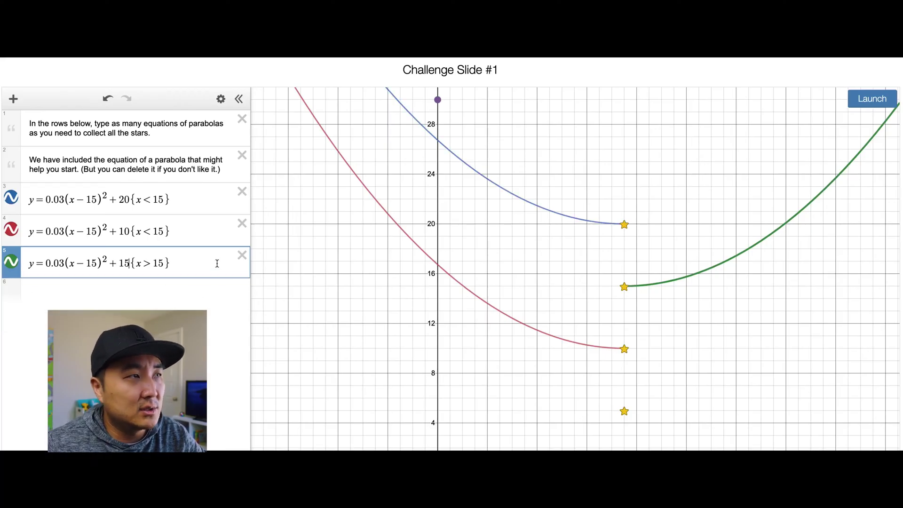
click(221, 98)
click(213, 259)
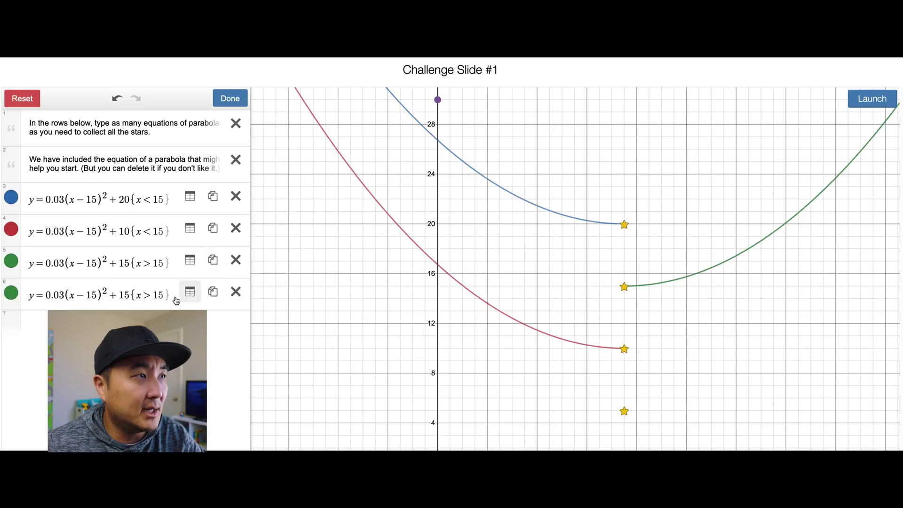
Set the constant term of the copied green parabola to 5 and launch the marble.
click(120, 294)
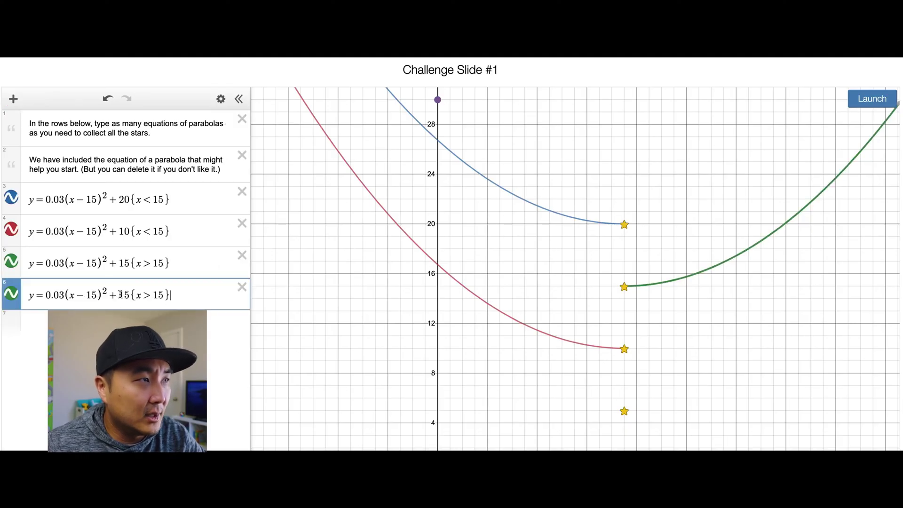
drag(120, 294, 133, 294)
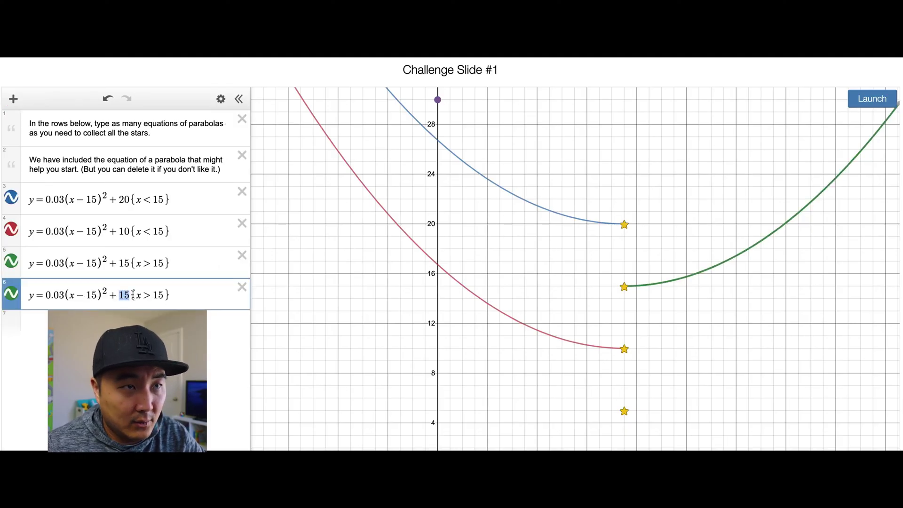
text(5)
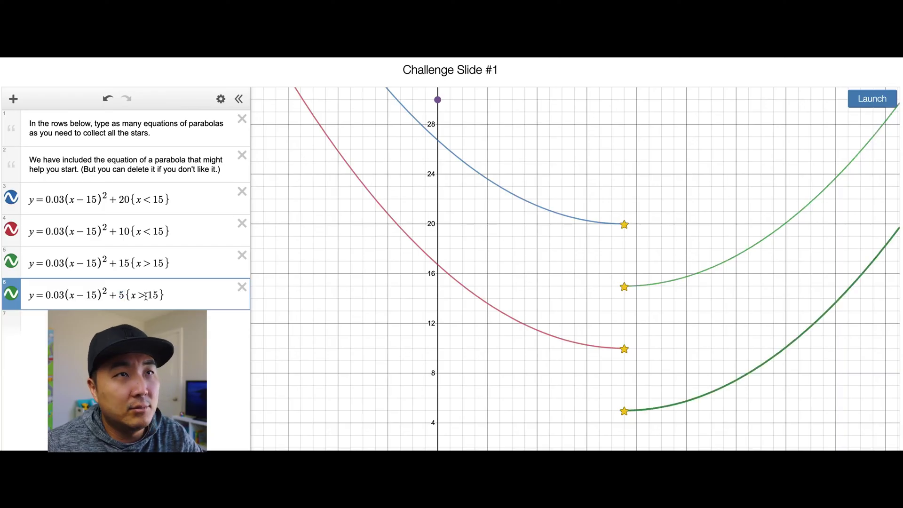
click(873, 98)
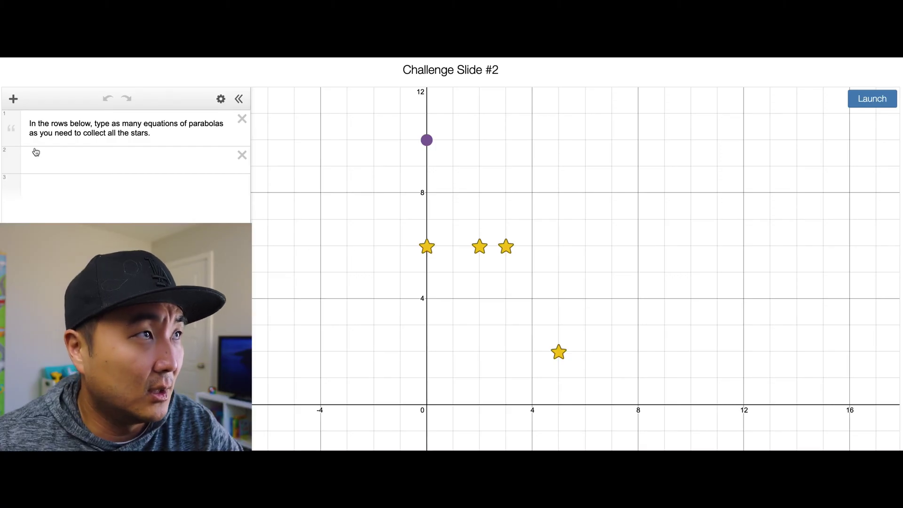
Copy the blue parabola equation from Challenge Slide #1 into the empty row 2 of Challenge Slide #2.
click(48, 166)
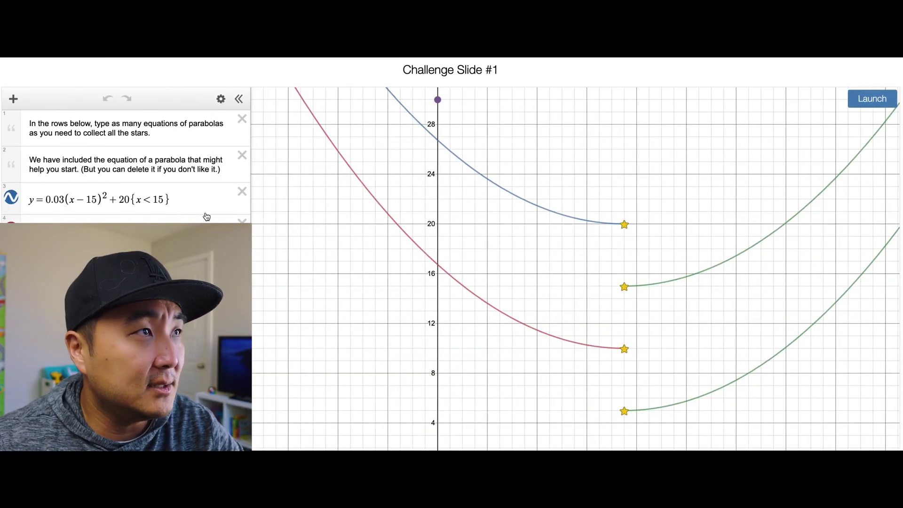
click(178, 194)
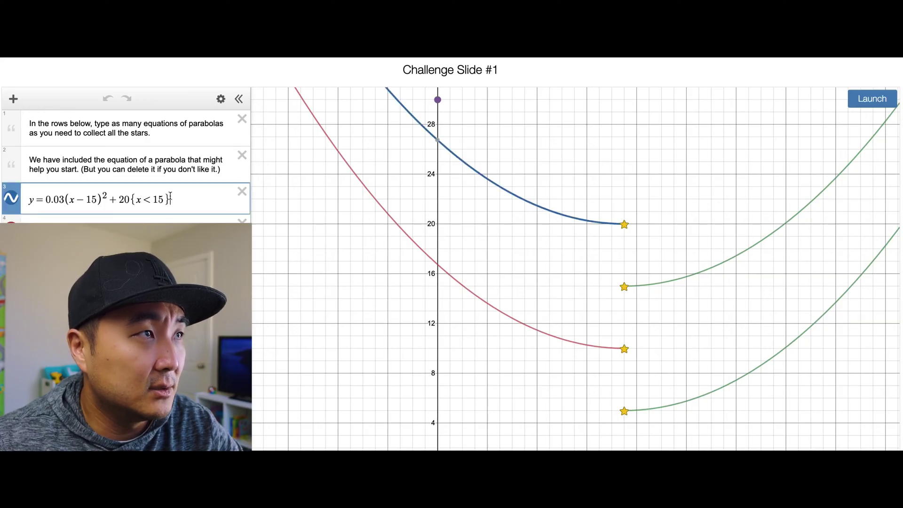
drag(170, 197, 27, 199)
key(ctrl+c)
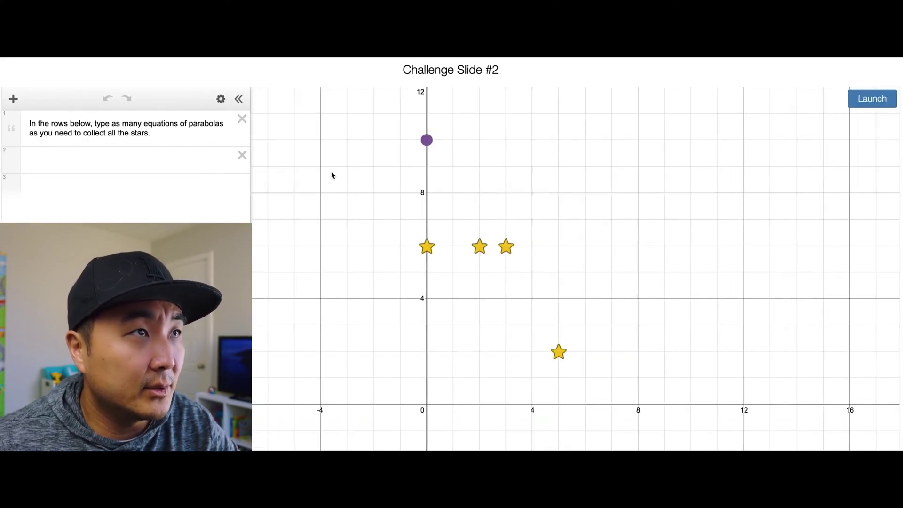
click(141, 156)
key(ctrl+v)
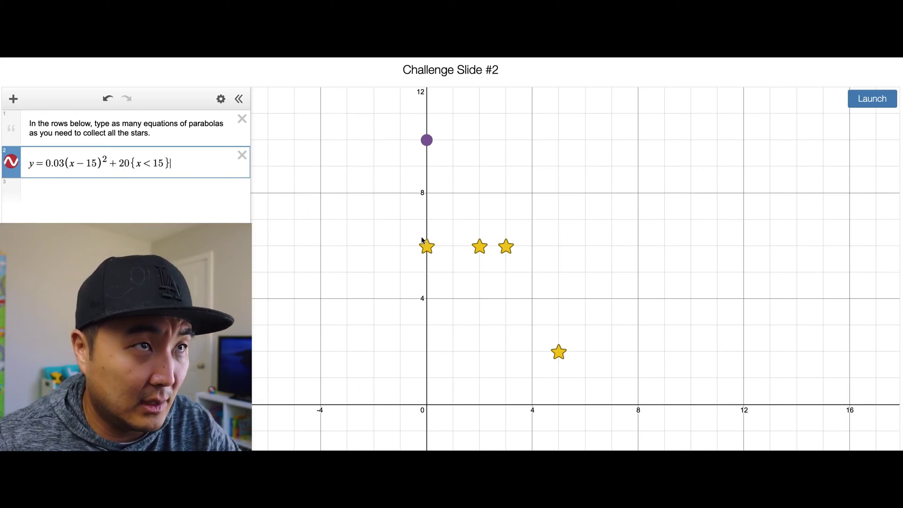
Move the pasted parabola's vertex to (3, 6) by changing its constant term to 6 and its horizontal shift to 3.
double_click(123, 163)
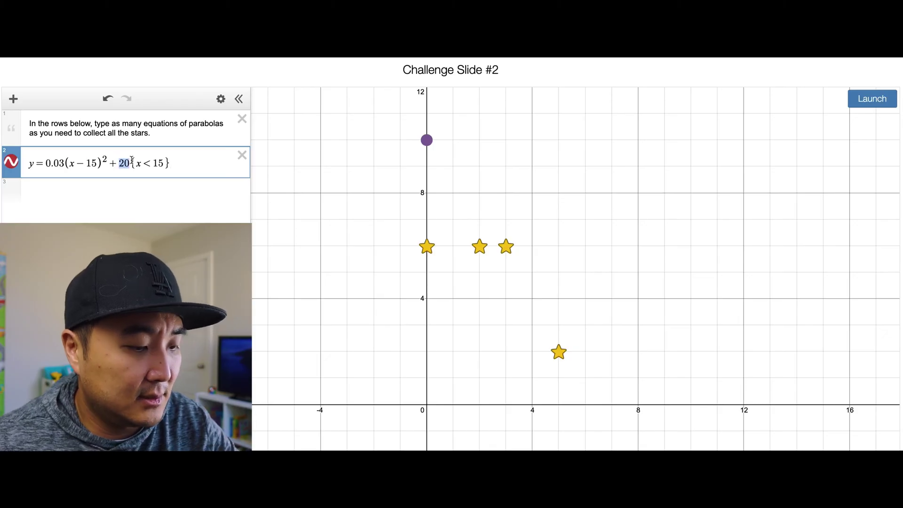
text(6)
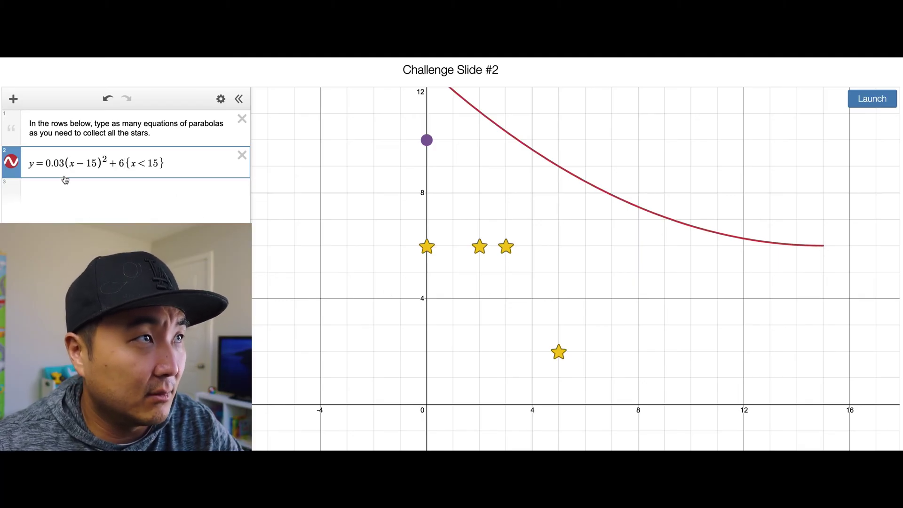
double_click(94, 162)
text(3)
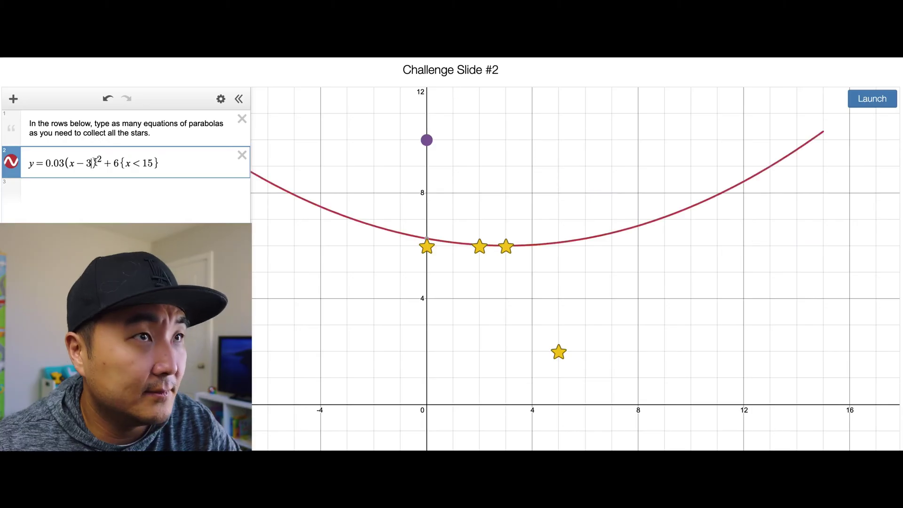
Lower the parabola by setting its constant term to 5.5.
drag(114, 163, 121, 161)
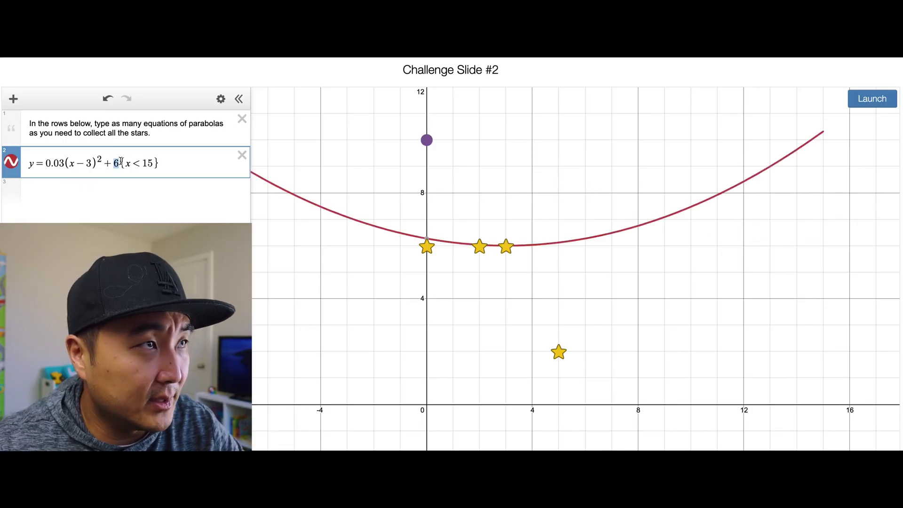
text(5)
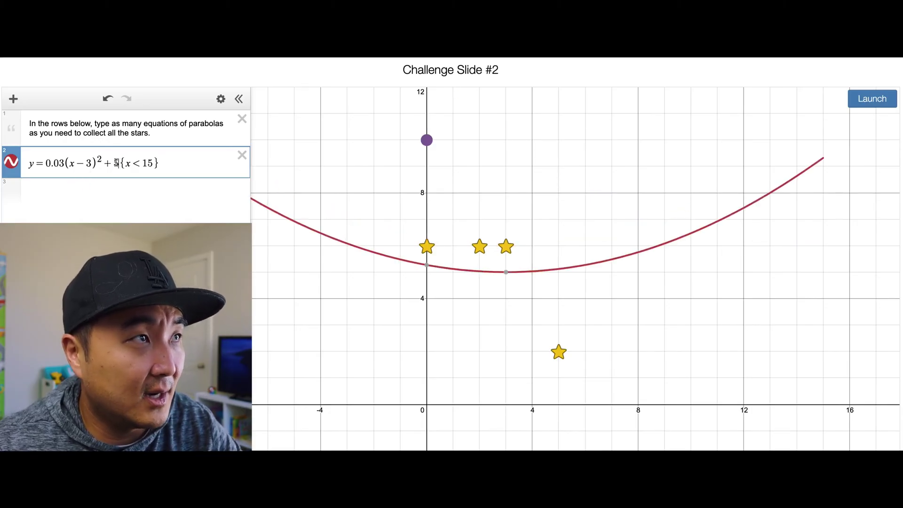
text(.5)
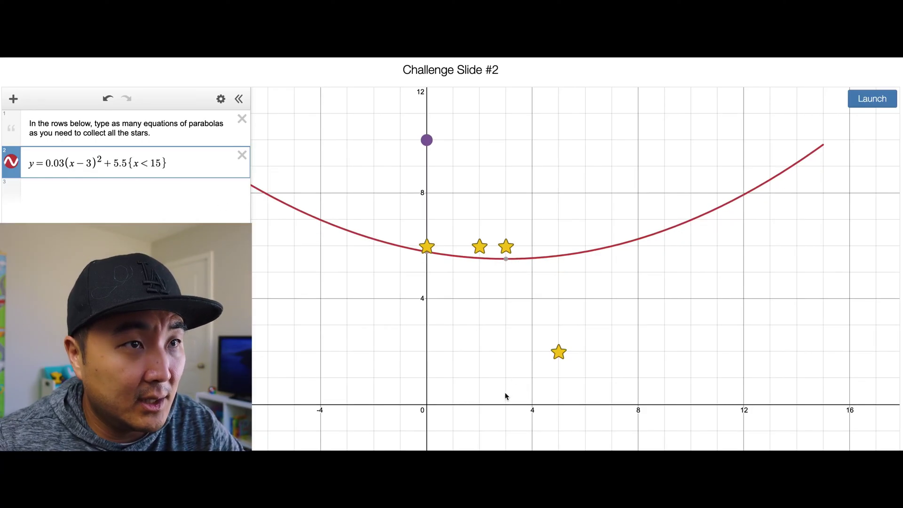
Restrict the parabola to x < 3 and launch the marble on Challenge Slide #2.
double_click(157, 163)
text(3)
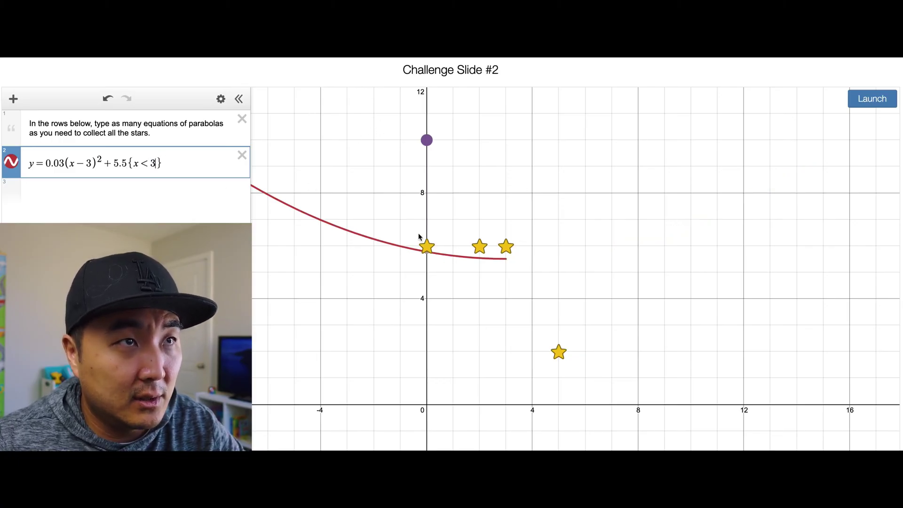
click(870, 99)
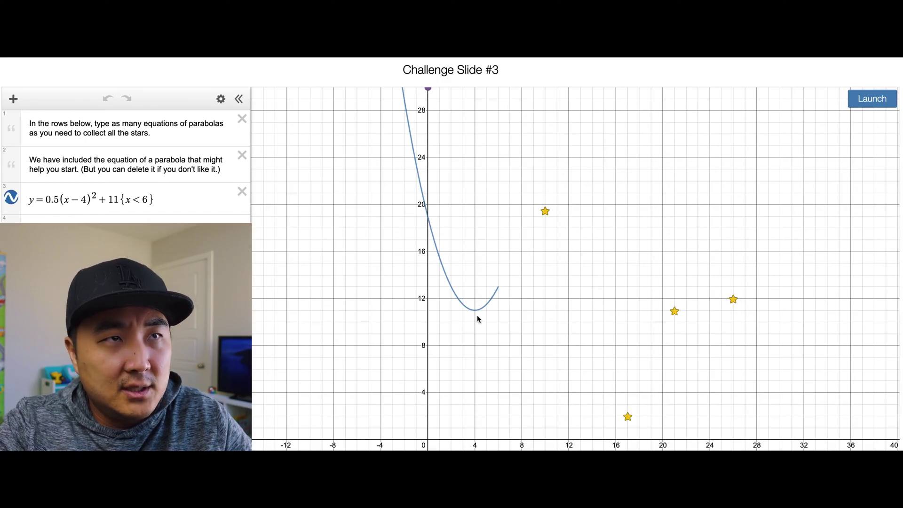
Launch the marbles on Challenge Slide #3, and paste the parabola y=0.03(x-15)^2+20{x<15} into row 4.
click(867, 99)
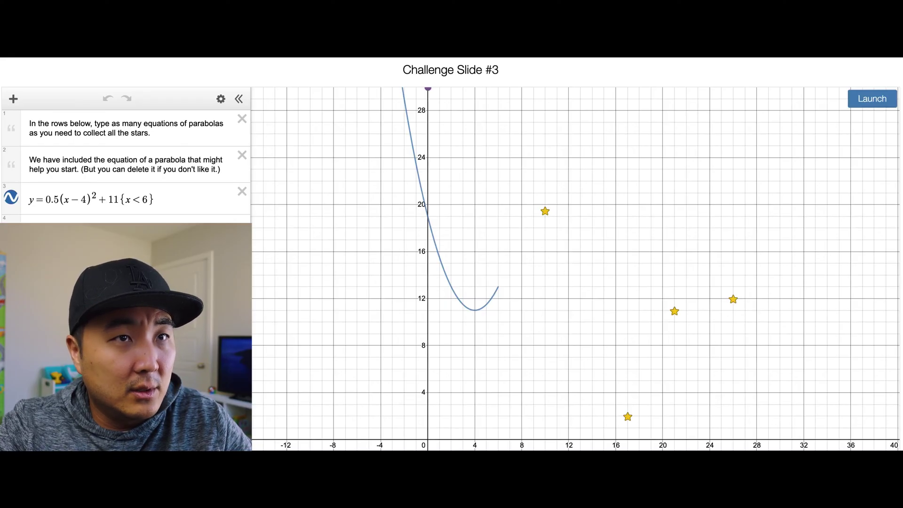
click(127, 219)
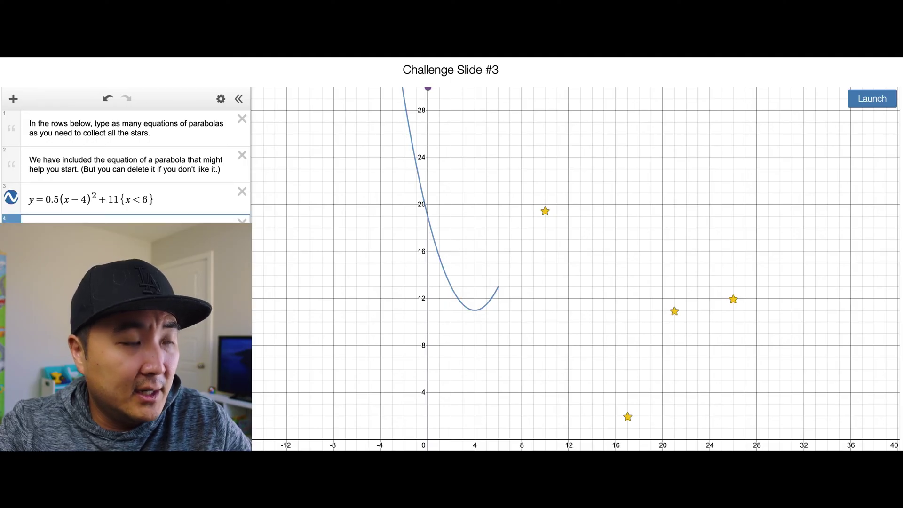
key(ctrl+v)
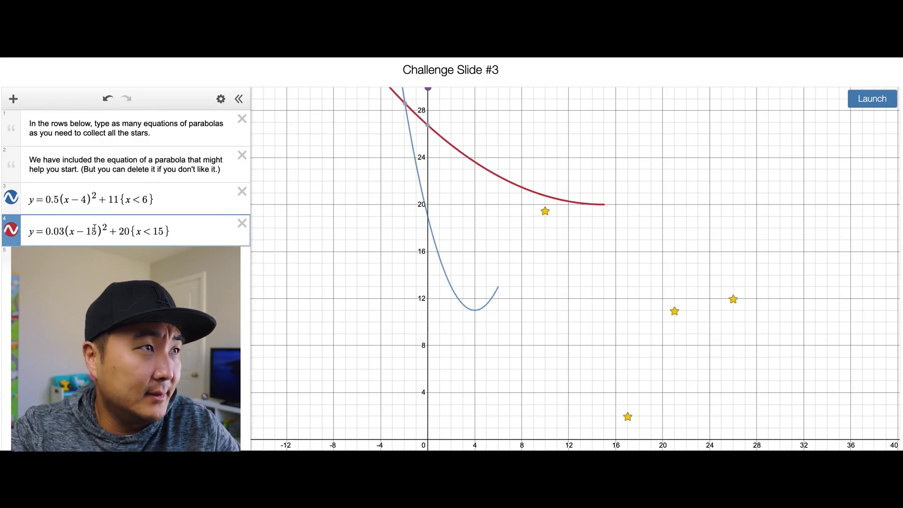
Set the pasted parabola's horizontal shift to 27 and restrict its domain to x > 27.
drag(86, 231, 96, 229)
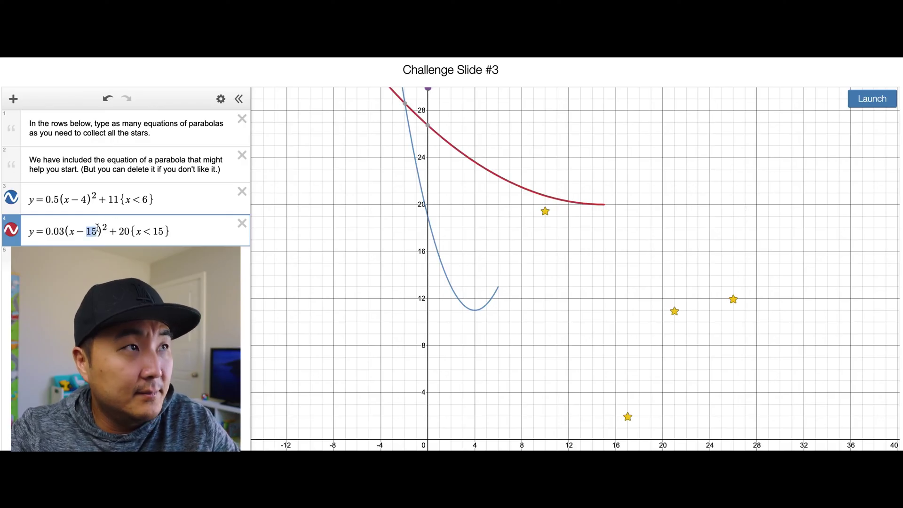
text(27)
drag(153, 231, 161, 229)
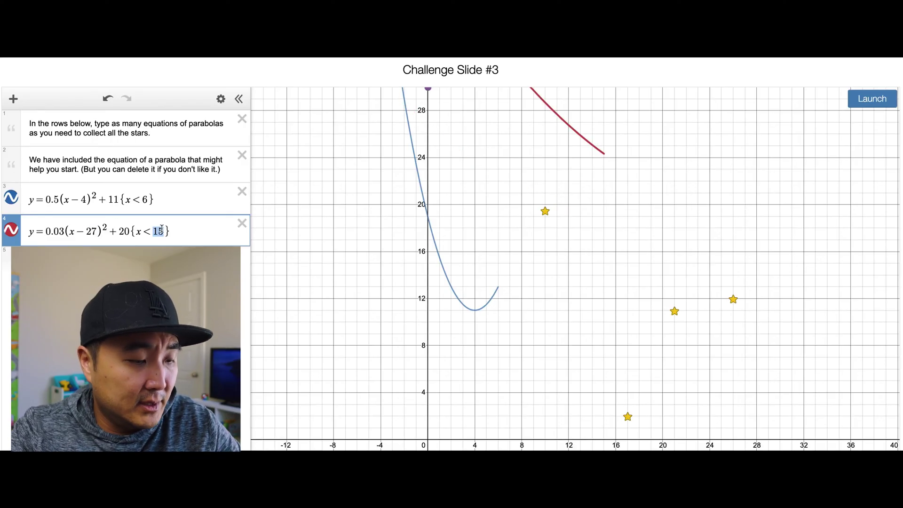
text(27)
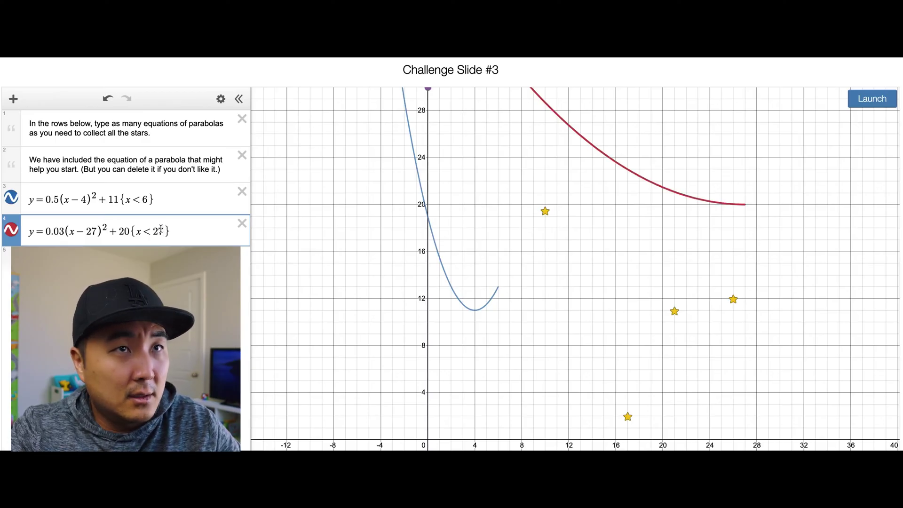
drag(135, 230, 139, 231)
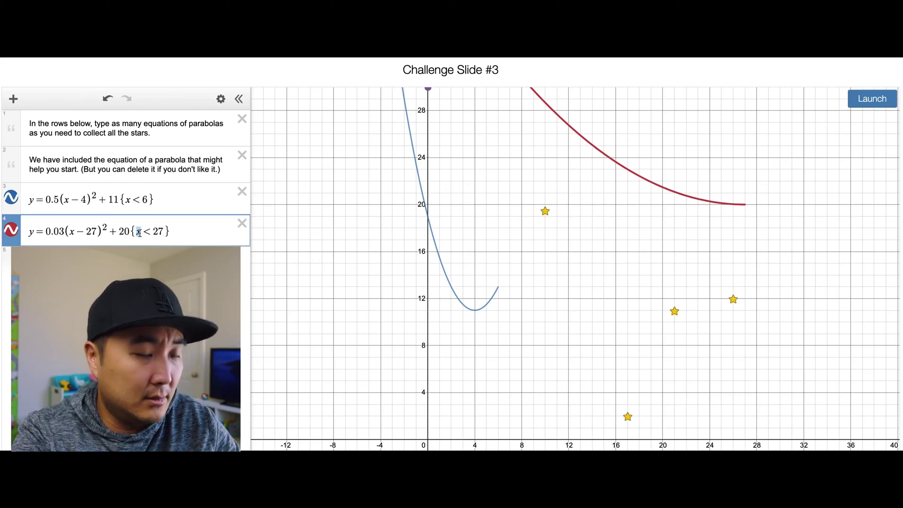
click(140, 232)
key(BackSpace)
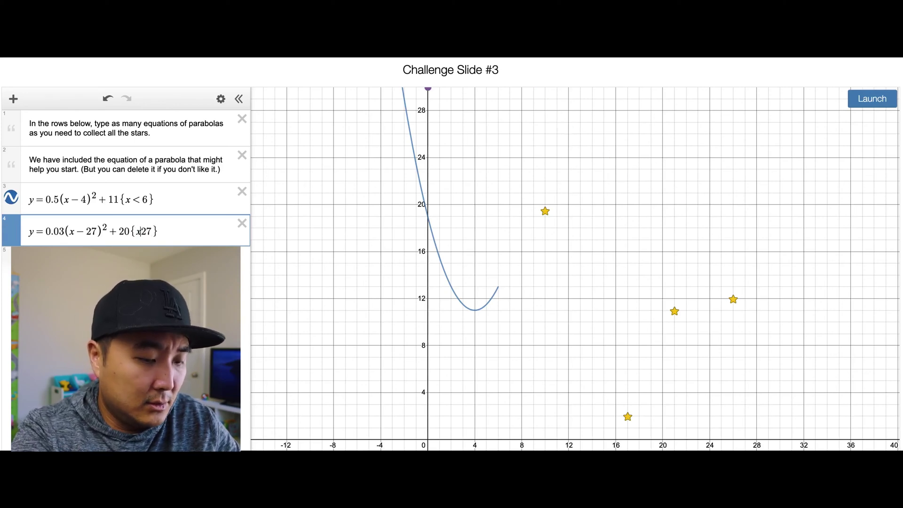
text(>)
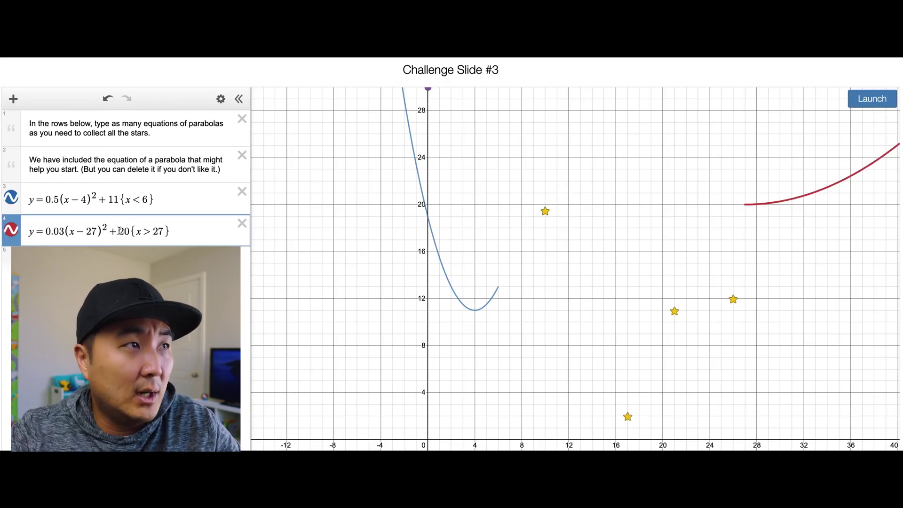
Lower the red parabola by setting its constant term to 12, and launch the marbles.
drag(118, 230, 129, 229)
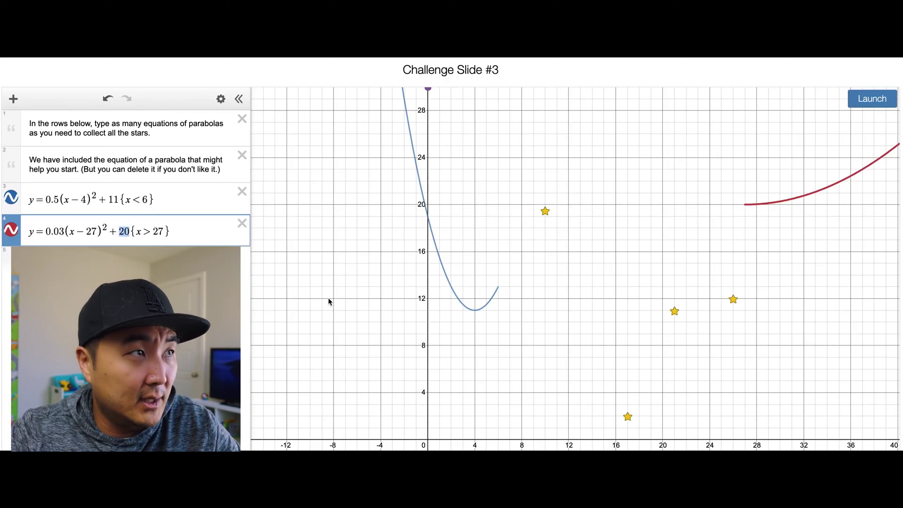
text(11)
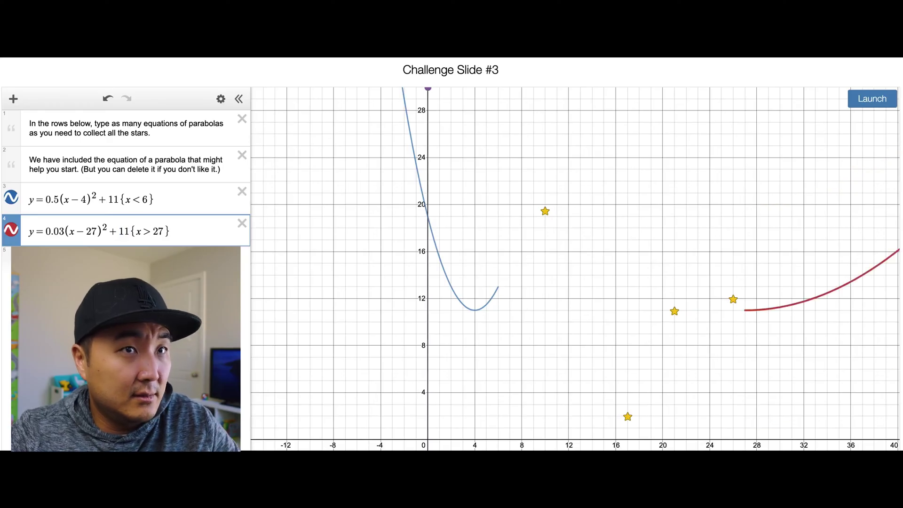
key(BackSpace)
text(2)
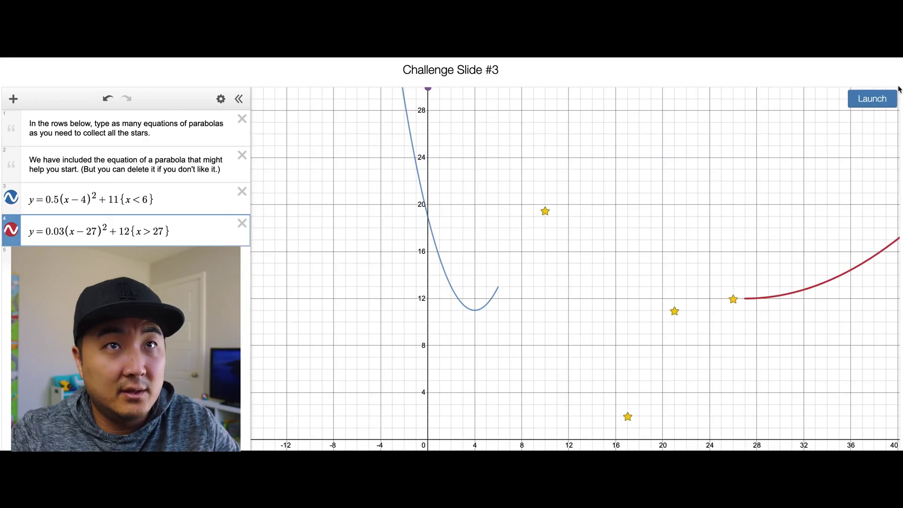
click(886, 98)
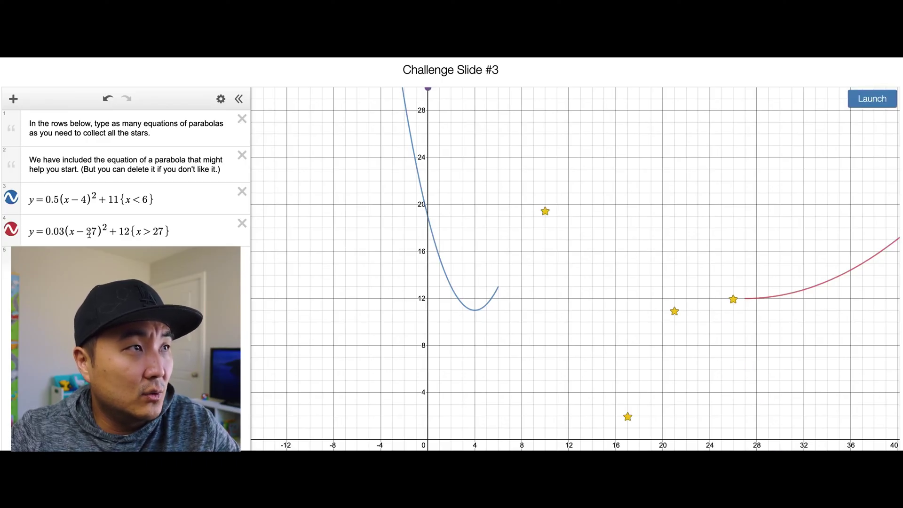
Restrict the red parabola to x > 24, move its vertex to (25, 11), and launch the marbles.
double_click(158, 231)
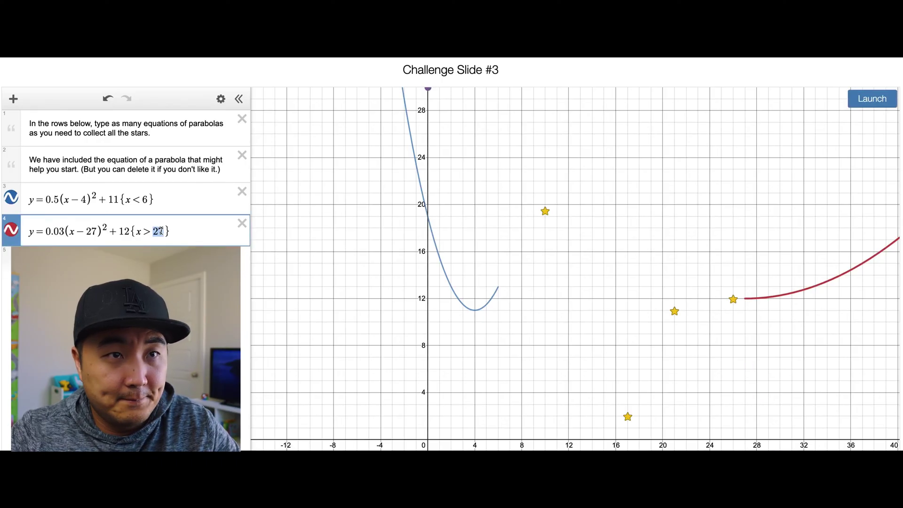
text(24)
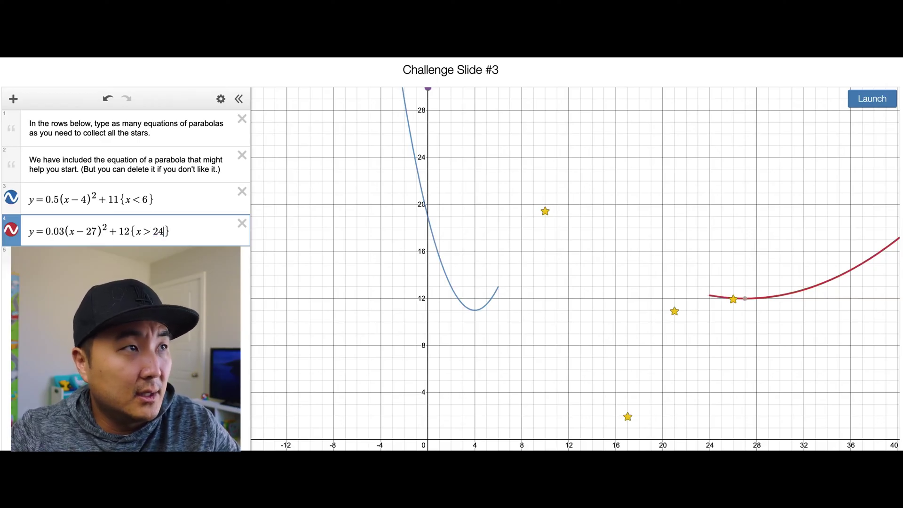
double_click(123, 230)
text(11)
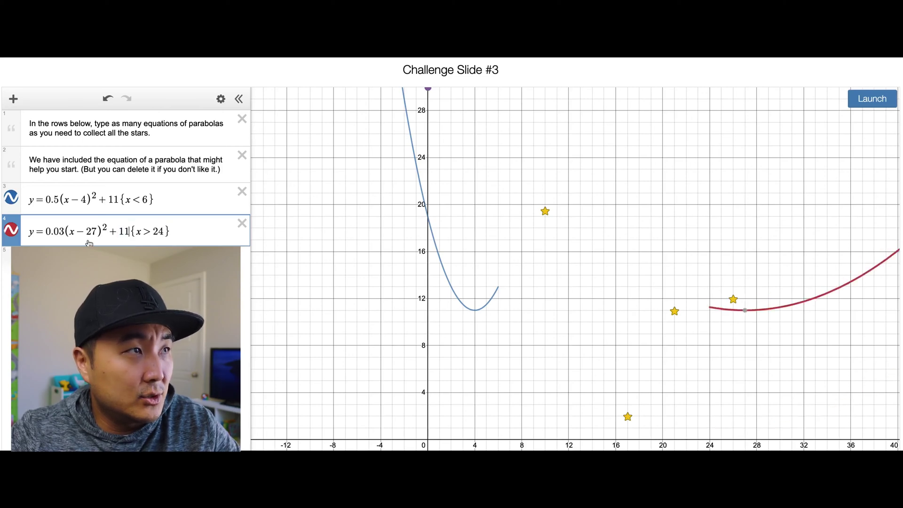
drag(86, 231, 95, 231)
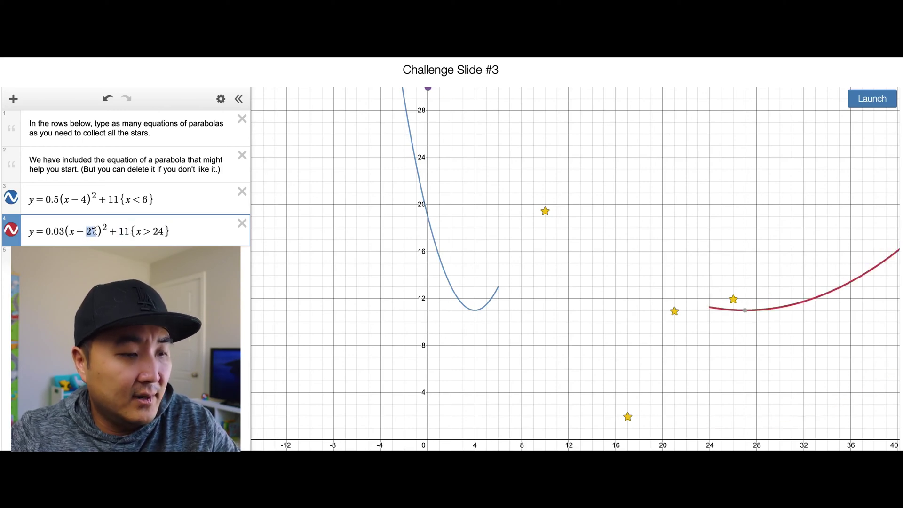
text(5)
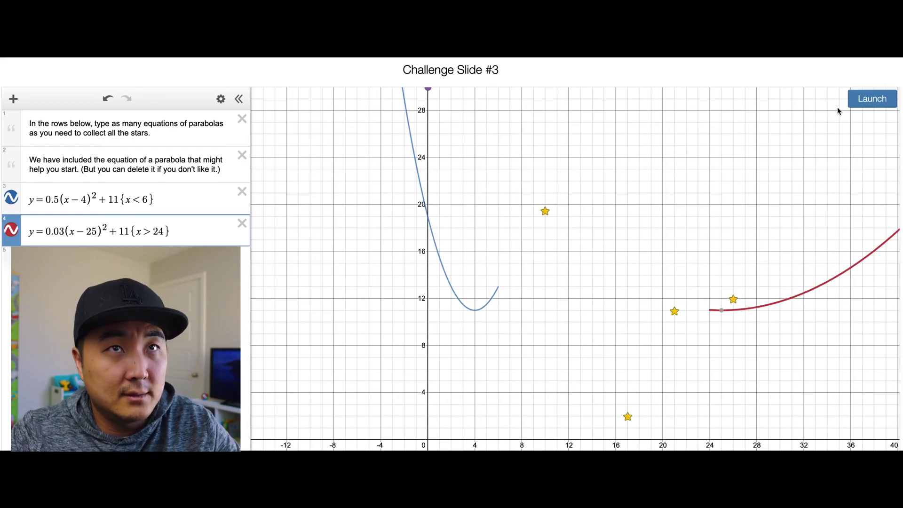
click(862, 101)
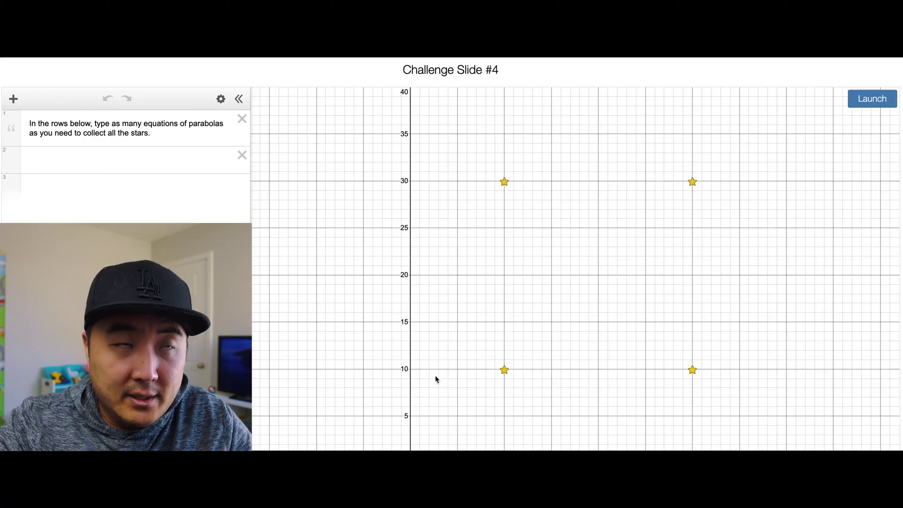
Enter the parabola y=0.03(x-15)^2+20{x<15} in row 2 of Challenge Slide #4 and change its leading coefficient to 0.003.
click(103, 159)
text(y=0.03(x-15)^2+20{x<15})
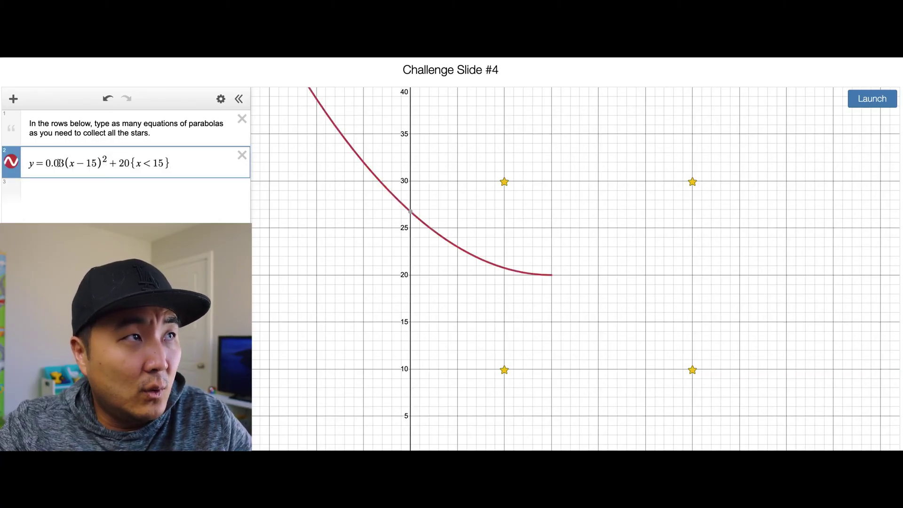
text(0)
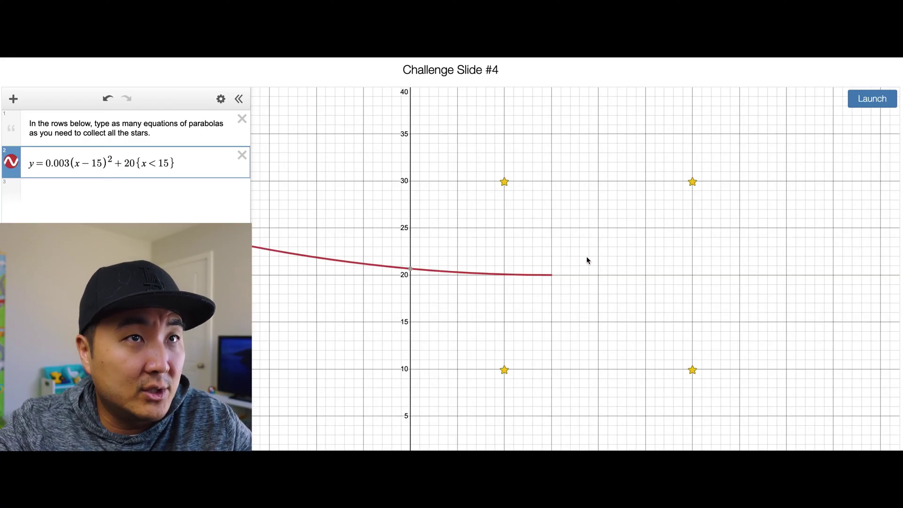
click(63, 160)
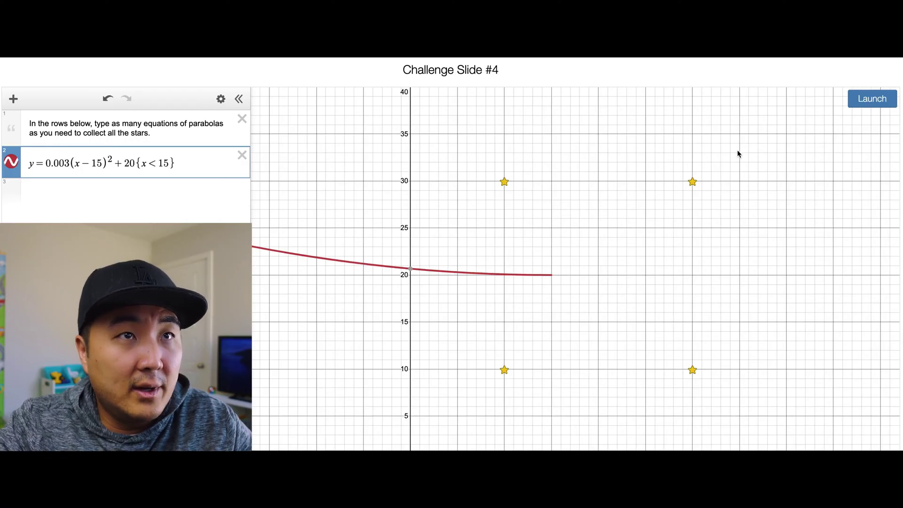
Set the parabola's horizontal shift to 30 and restrict its domain to x < 30.
drag(91, 163, 100, 162)
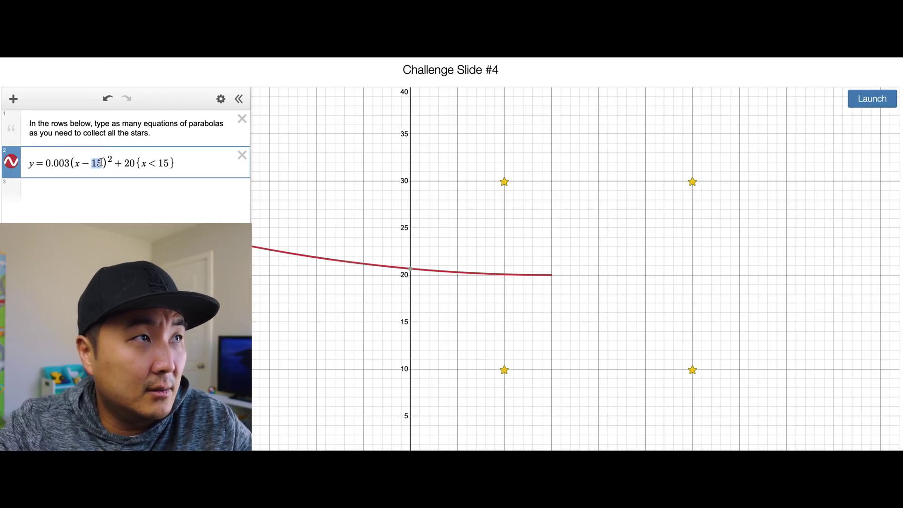
text(30)
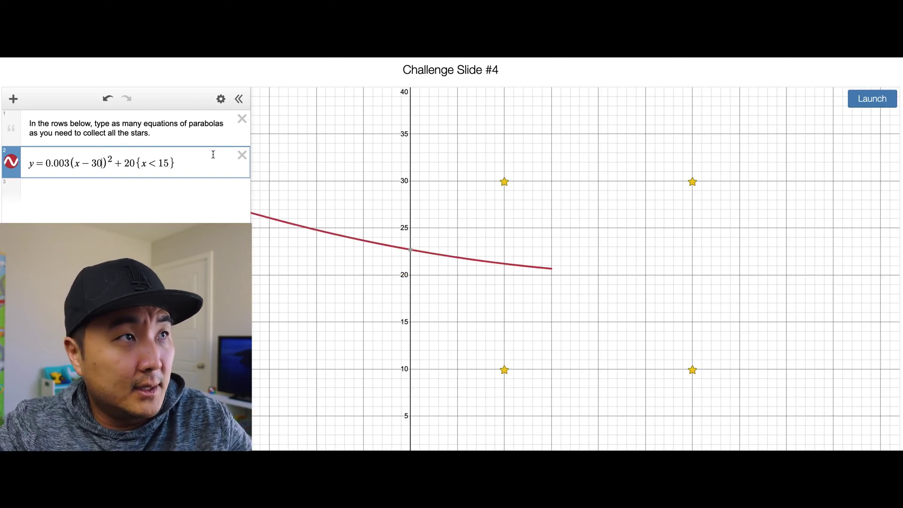
drag(158, 163, 167, 162)
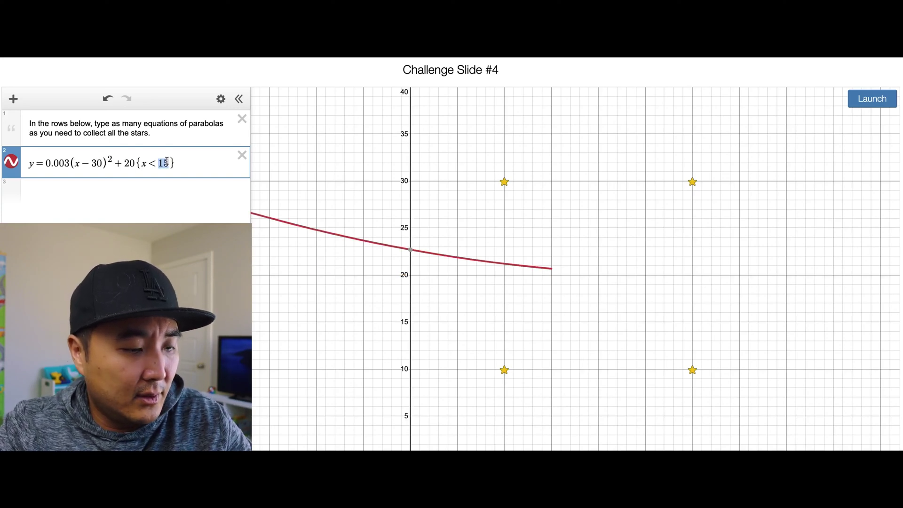
text(30)
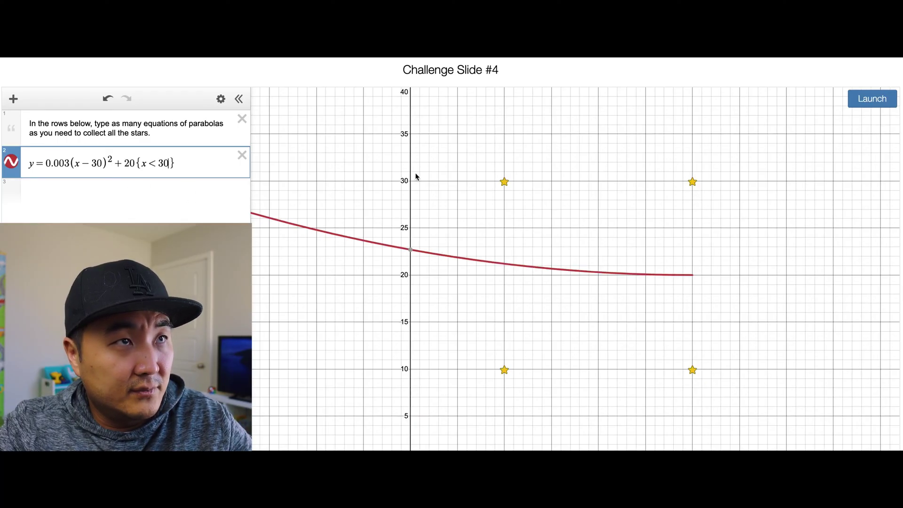
Raise the parabola toward the two upper stars by setting its constant term to 29.
drag(125, 165, 134, 164)
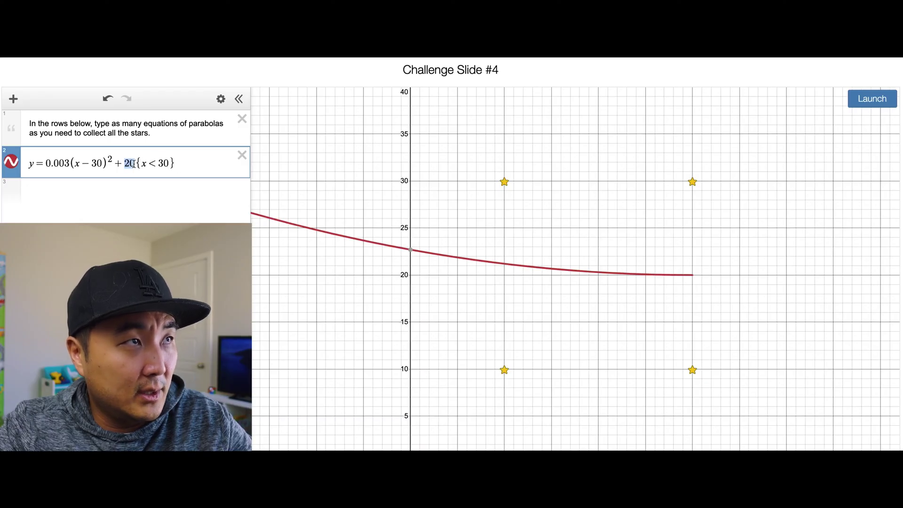
text(28)
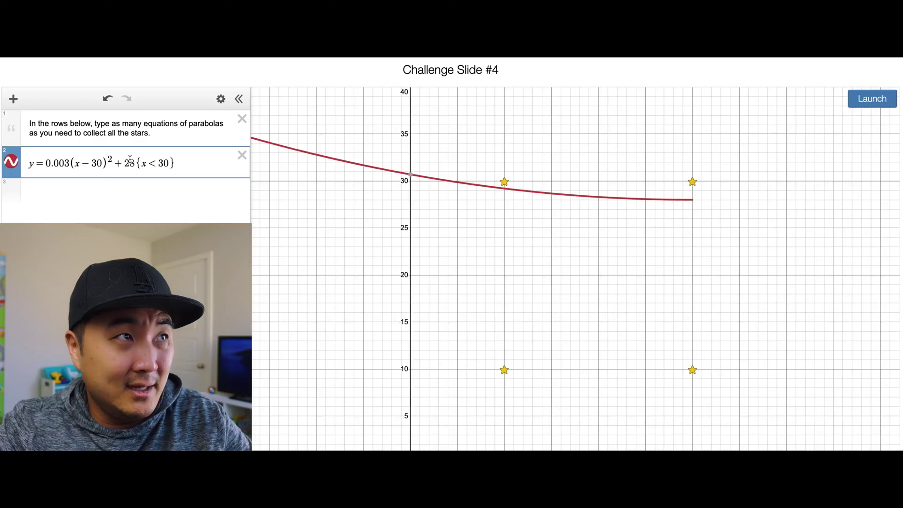
drag(130, 162, 134, 160)
text(9)
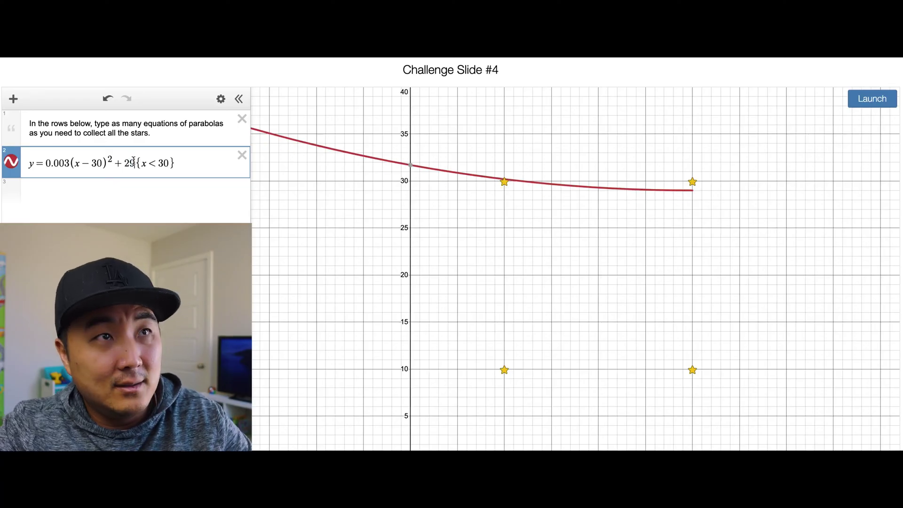
Flatten the parabola by trying different leading coefficients and settling on 0.001.
click(64, 163)
text(0)
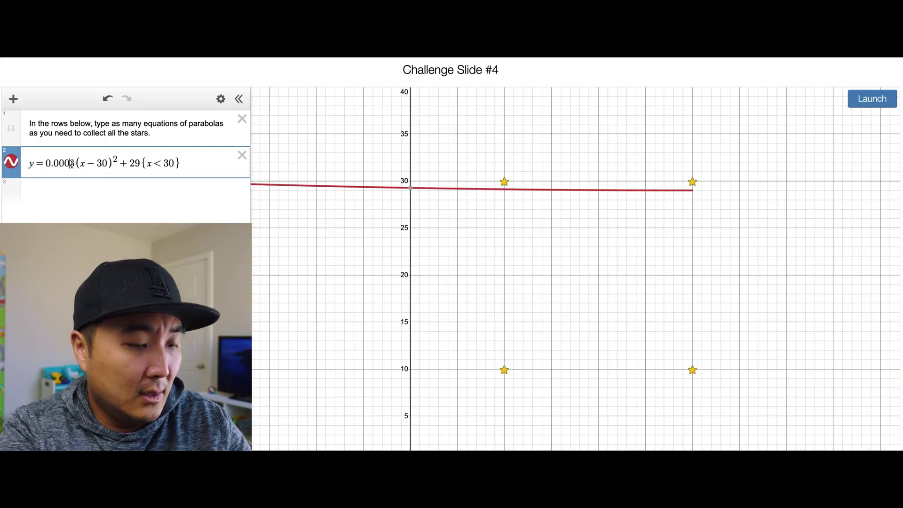
key(BackSpace)
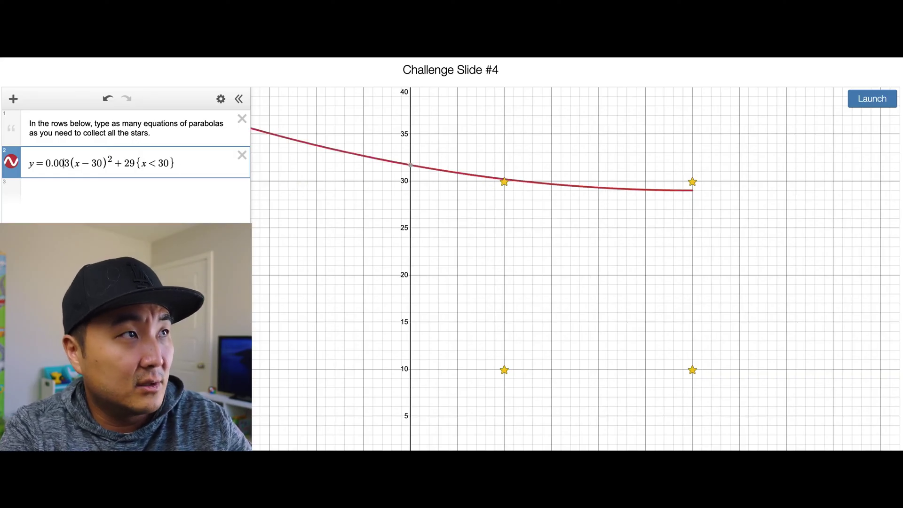
key(BackSpace)
text(4)
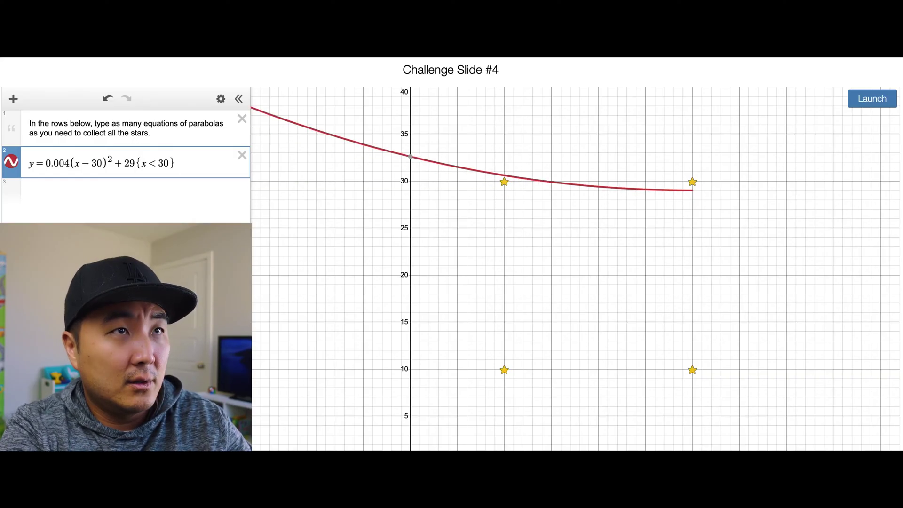
key(BackSpace)
text(3)
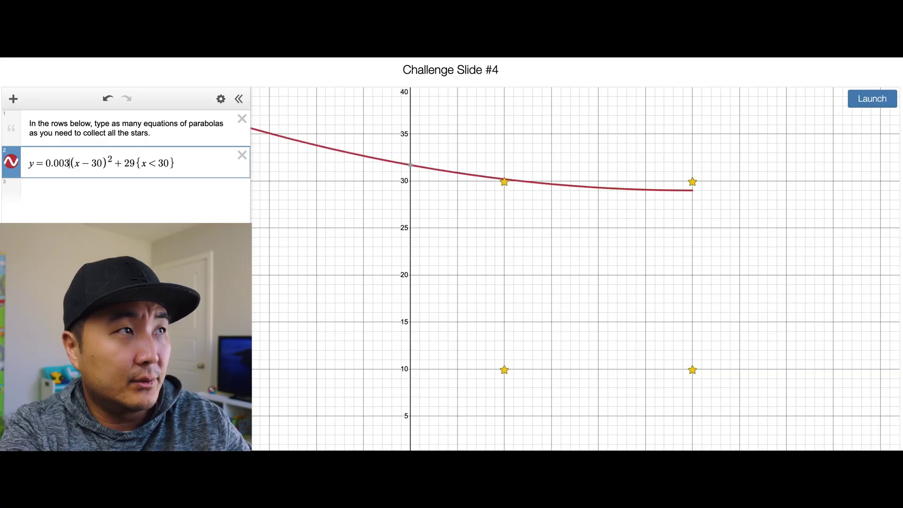
key(BackSpace)
text(2)
key(BackSpace)
text(1)
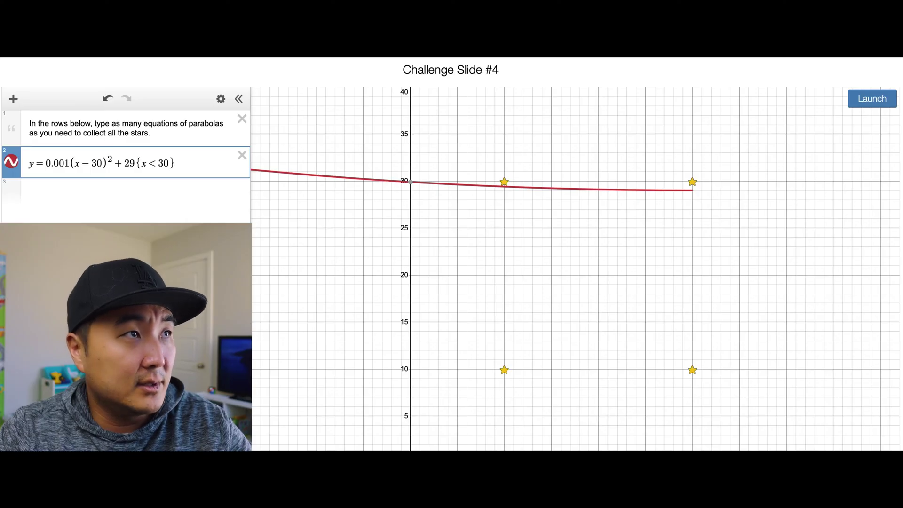
Enter the parabola y=0.03(x-15)^2+20 in row 3 and remove its domain restriction.
click(145, 189)
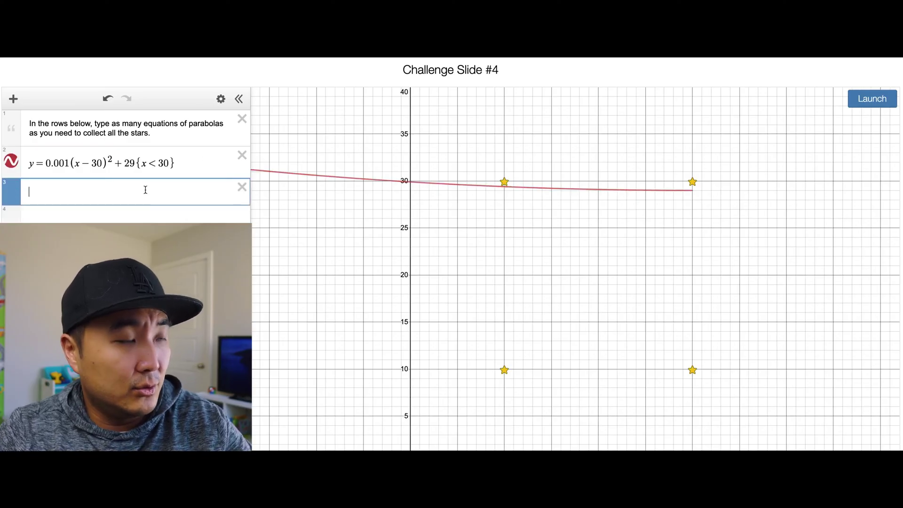
text(y=0.03(x-15)^2+20{x<15})
key(Left)
key(Left)
key(Left)
key(Left)
key(Left)
key(Left)
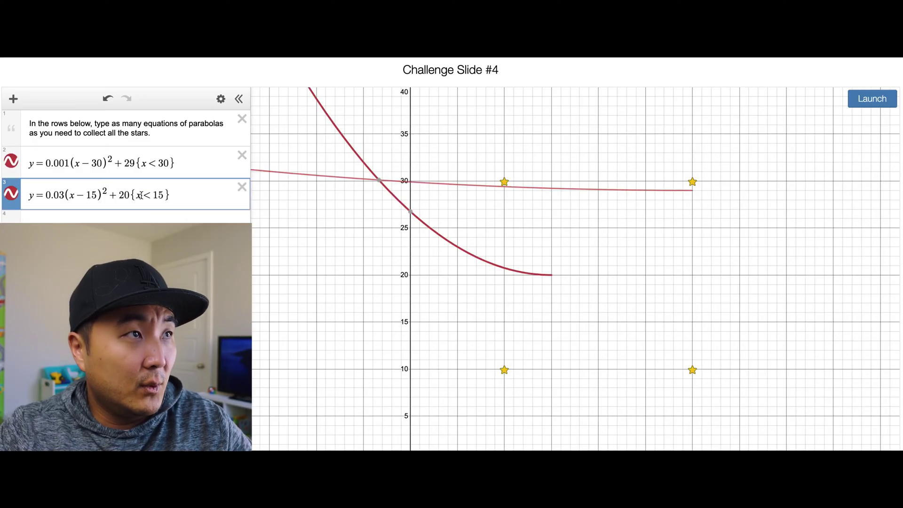
key(shift+Right)
key(BackSpace)
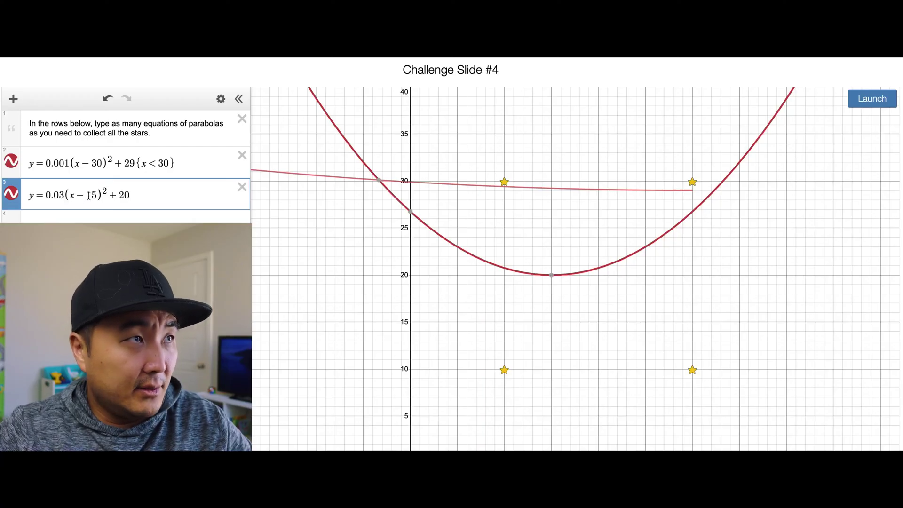
Set the row 3 parabola's horizontal shift to 20 and its constant term to 6, trying 5 first, and launch the marbles.
drag(86, 195, 97, 195)
text(20)
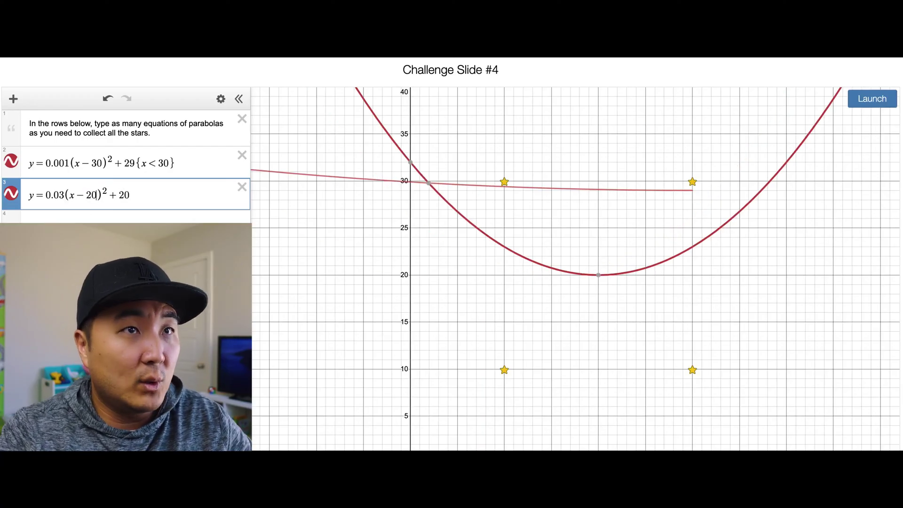
drag(118, 195, 134, 192)
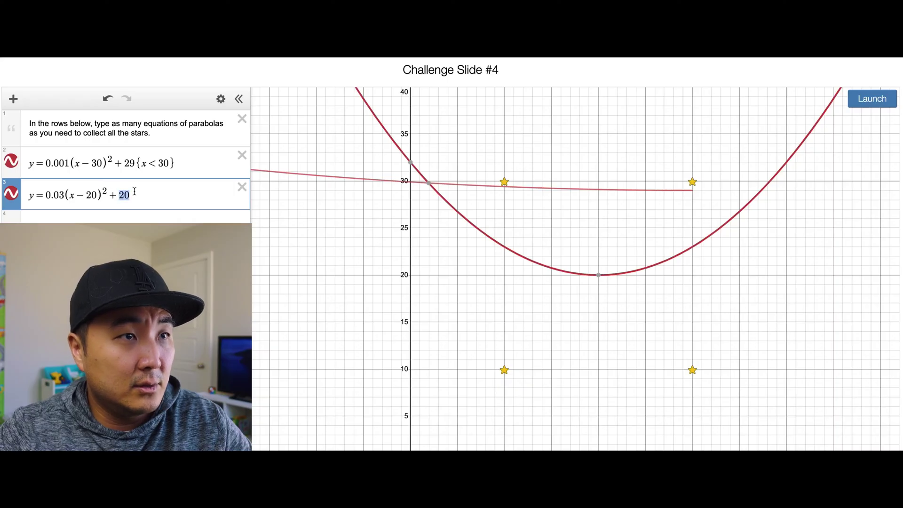
text(5)
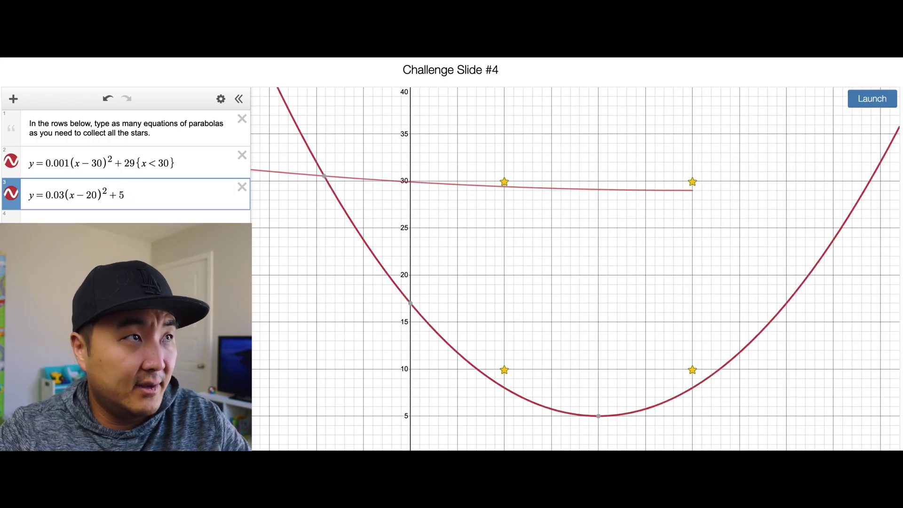
key(BackSpace)
text(6)
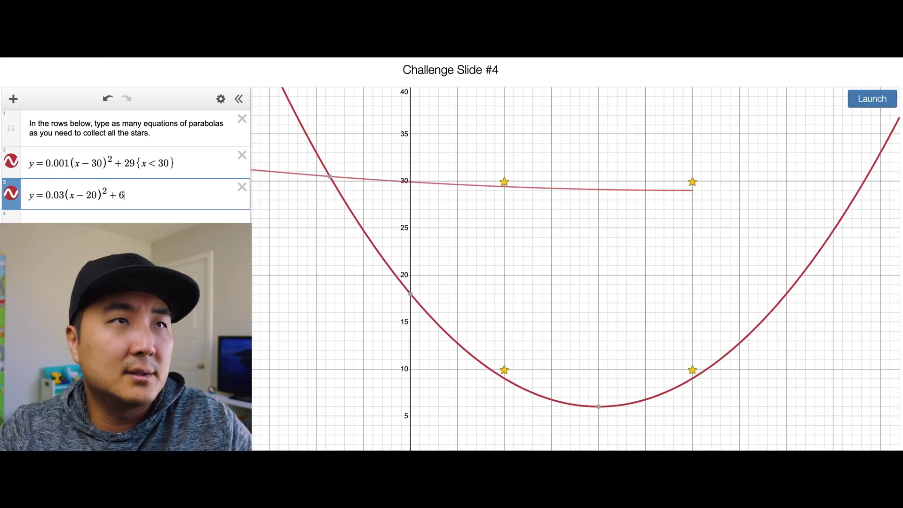
click(863, 97)
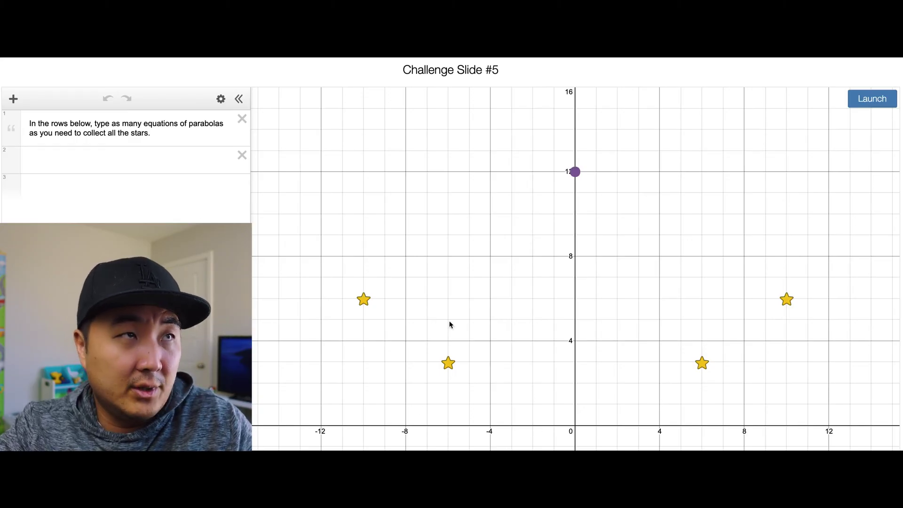
Enter the restricted parabola y=0.03(x-15)^2+12{x<15} in row 2 of Challenge Slide #5.
click(47, 164)
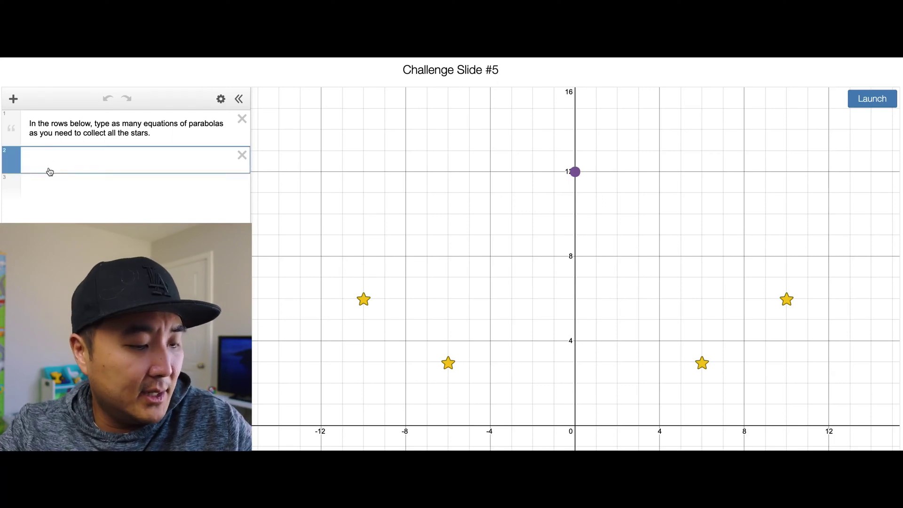
text(y=0.03(x-15)^2+20{x<15})
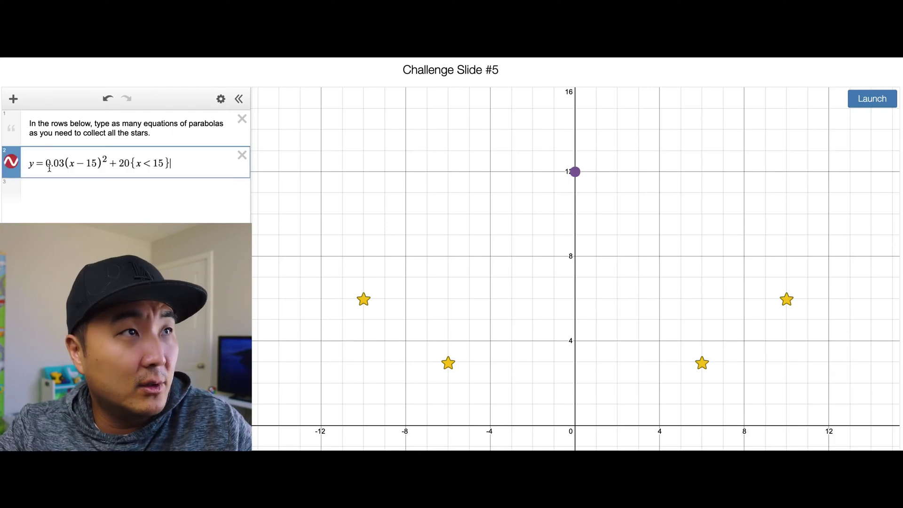
double_click(125, 162)
text(12)
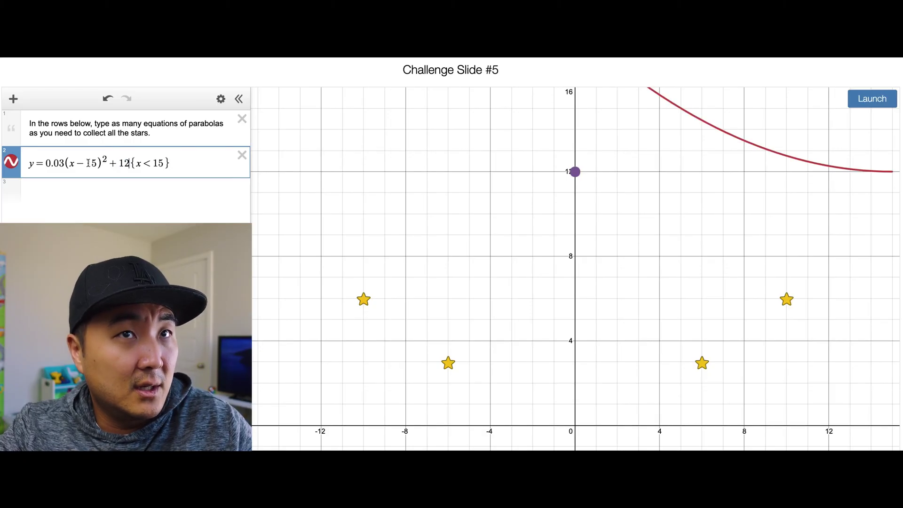
Try 5 for both the row 2 parabola's horizontal shift and its upper domain limit, settling on 6 for both.
drag(88, 163, 97, 162)
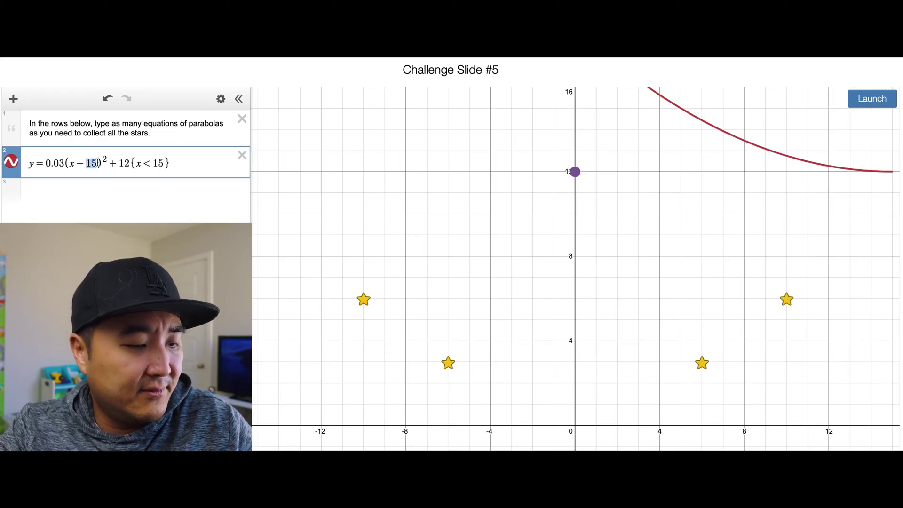
text(5)
drag(148, 163, 159, 163)
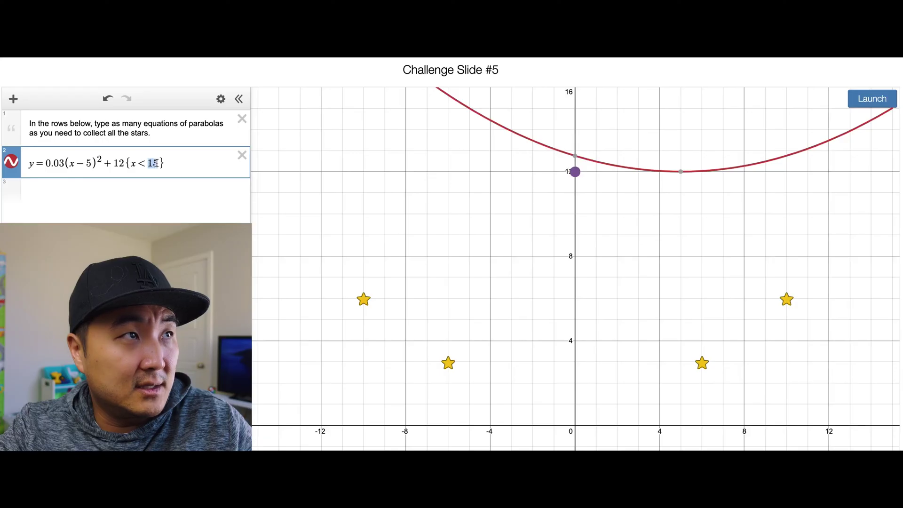
text(5)
drag(87, 163, 92, 163)
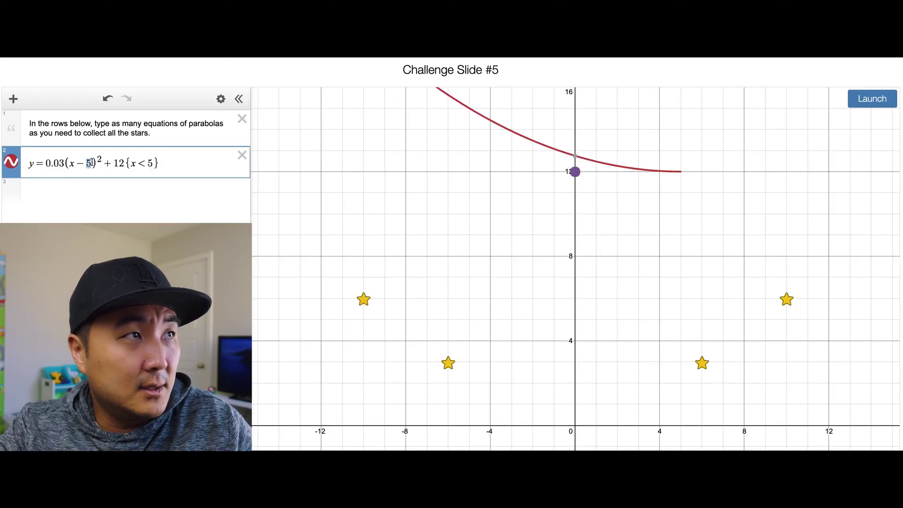
text(6)
double_click(150, 163)
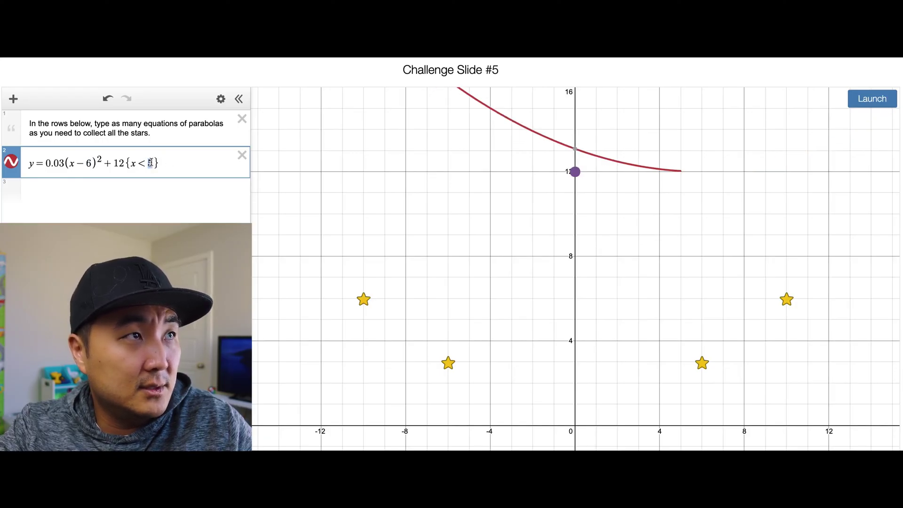
text(6)
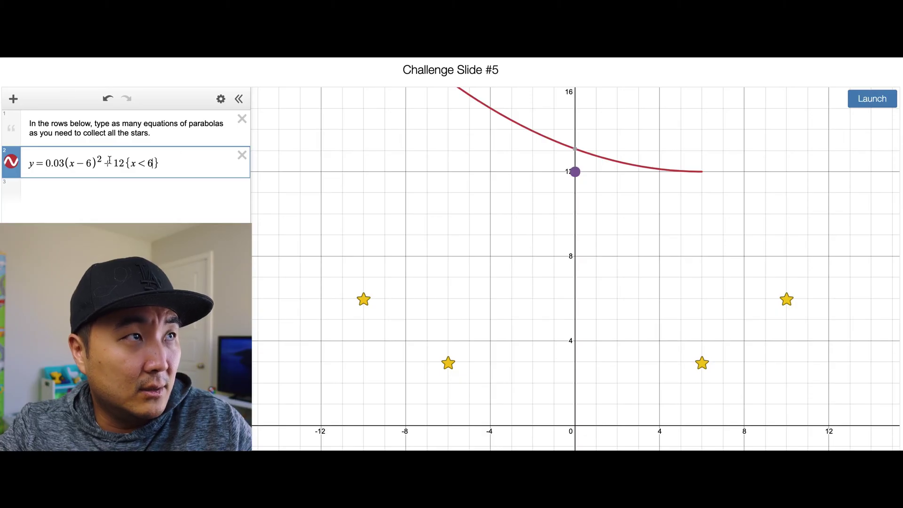
Lower the row 2 parabola below the marble's starting point by setting its constant term to 10.
drag(113, 163, 119, 163)
text(11)
text(0)
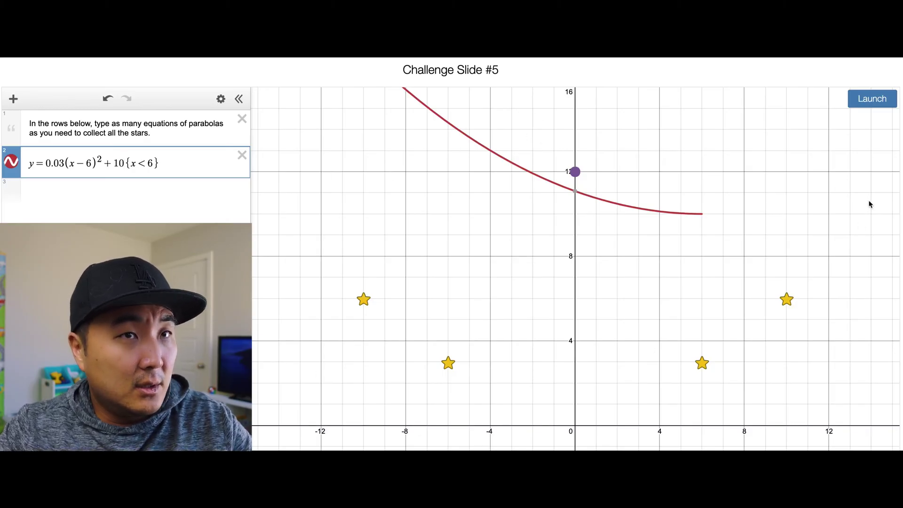
Enter a second parabola y=0.03(x-15)^2+0 in row 3 without a domain restriction.
click(59, 190)
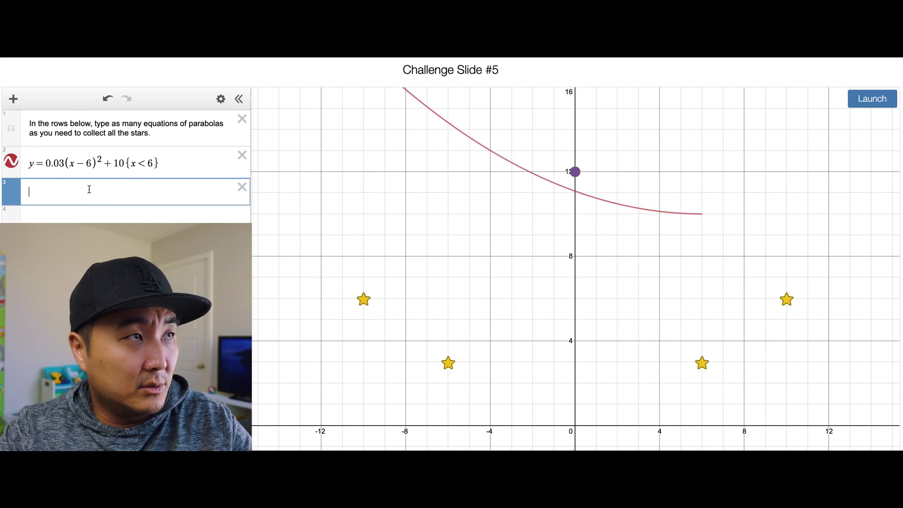
text(y=0.03(x-15)^2+20{x<15})
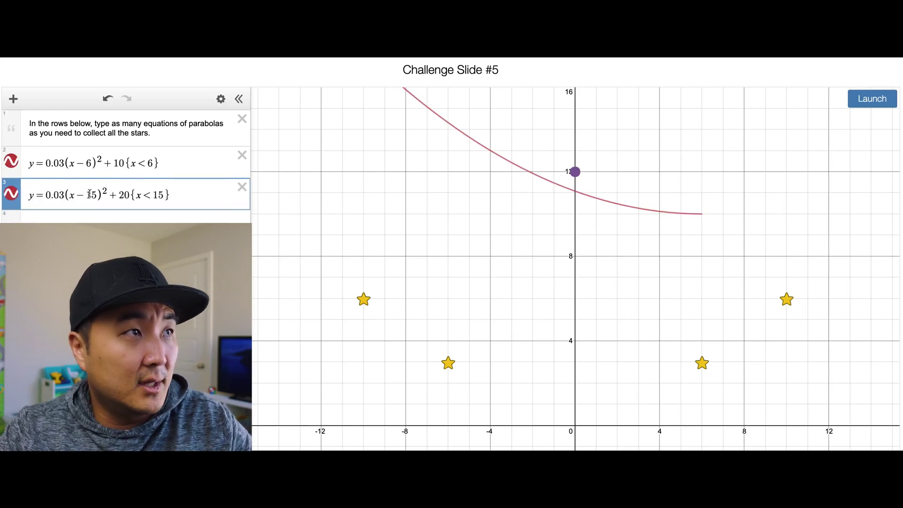
drag(118, 193, 131, 193)
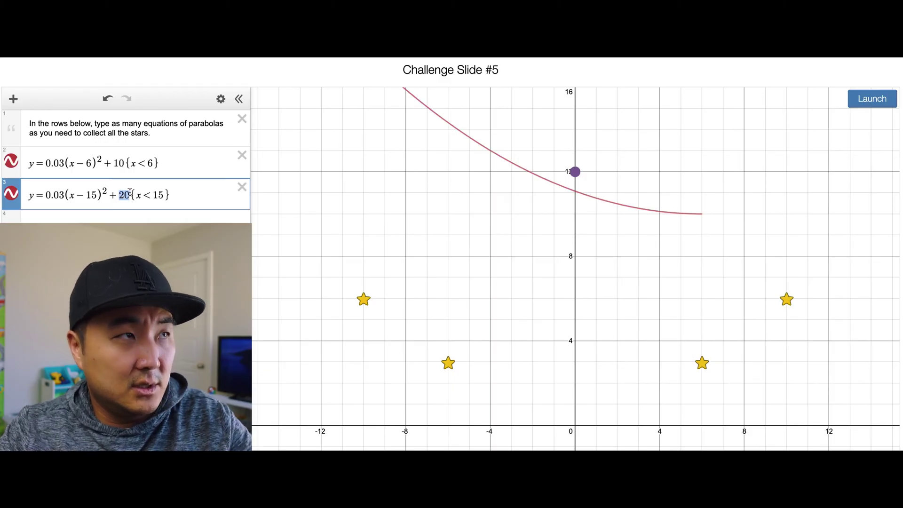
text(0)
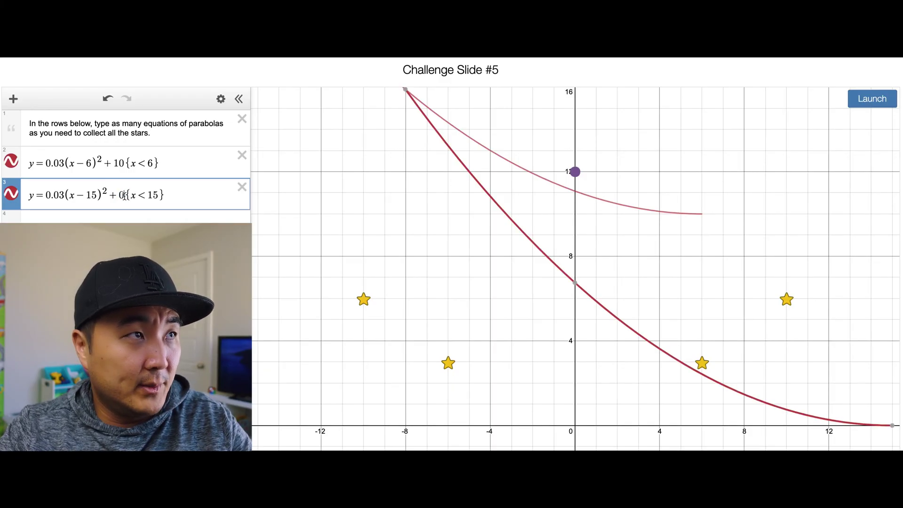
drag(125, 195, 165, 195)
key(BackSpace)
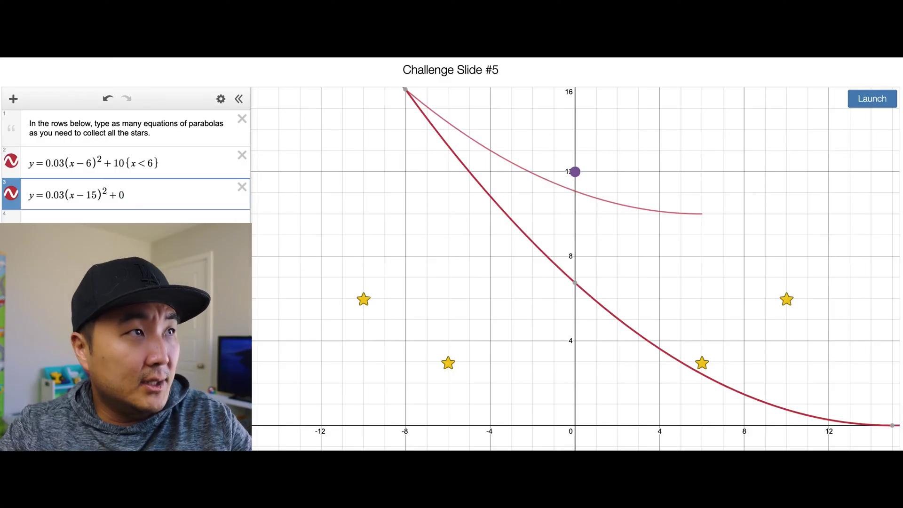
Center the row 3 parabola on the y-axis by removing its horizontal shift of 15.
click(95, 194)
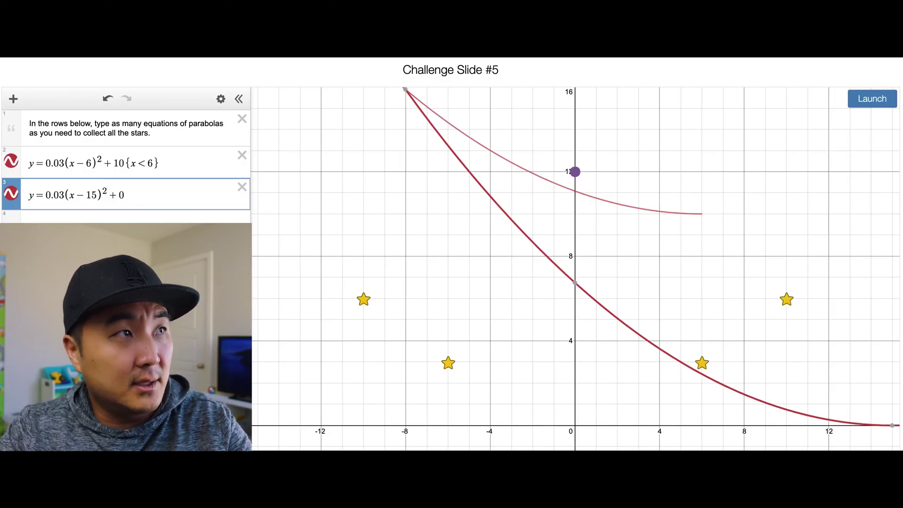
key(BackSpace)
key(BackSpace)
key(BackSpace)
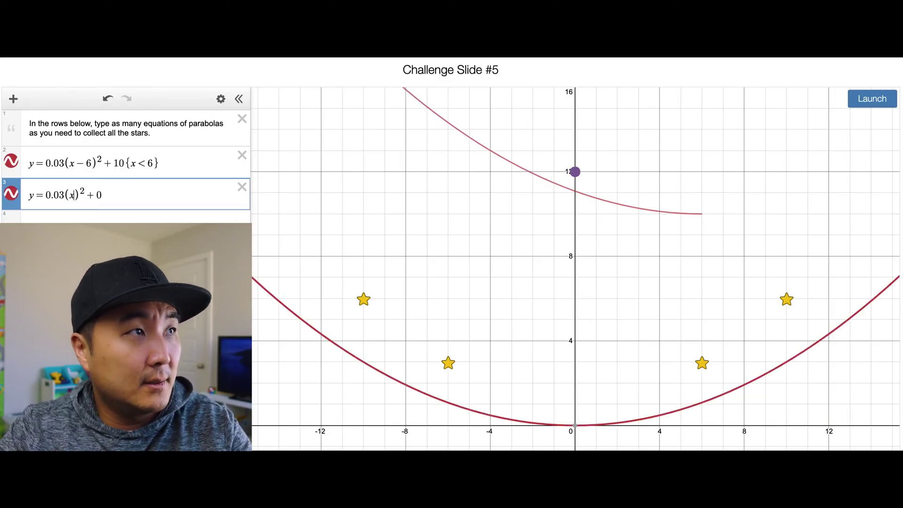
Move the row 3 parabola vertically by trying constant terms 3 and 2 and settling on 1.
click(95, 195)
key(BackSpace)
text(3)
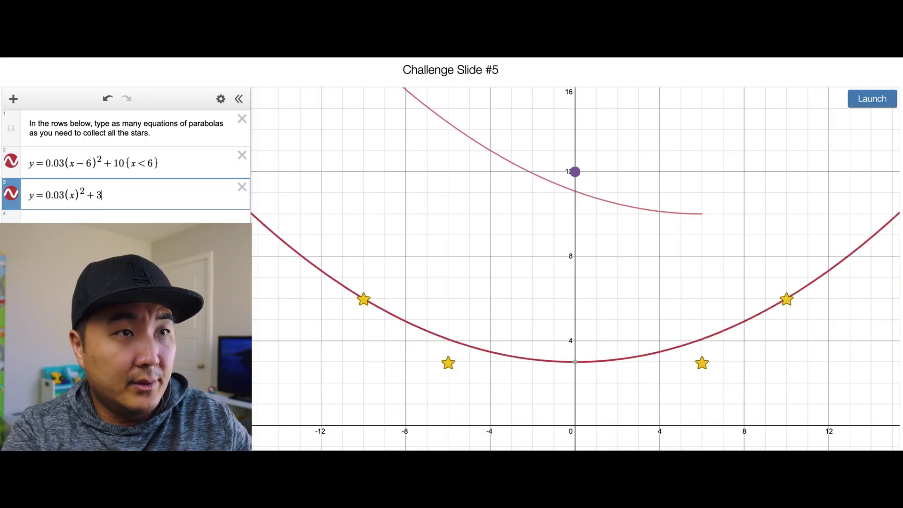
key(BackSpace)
text(2)
key(BackSpace)
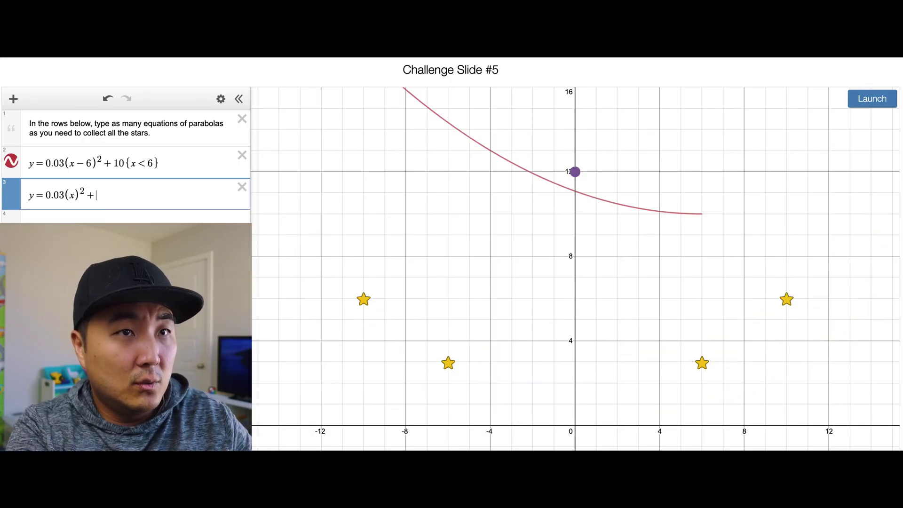
text(1)
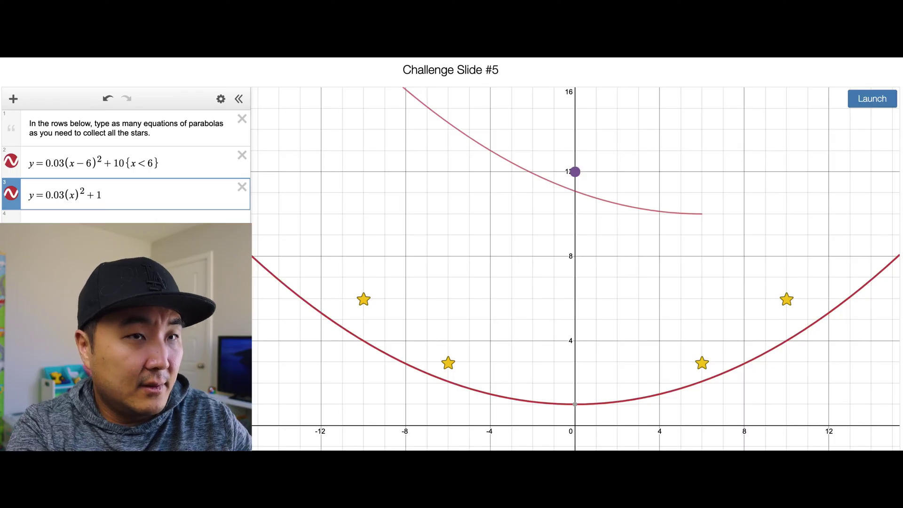
Fine-tune the row 3 parabola toward the four stars with a constant term of 1.5 and a leading coefficient of 0.04.
text(.2)
key(BackSpace)
text(3)
key(BackSpace)
text(4)
key(BackSpace)
text(5)
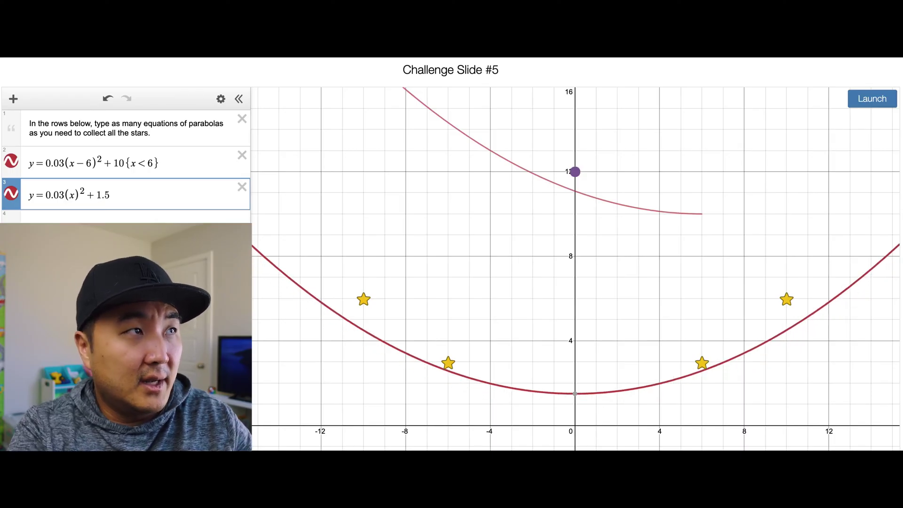
drag(59, 195, 66, 195)
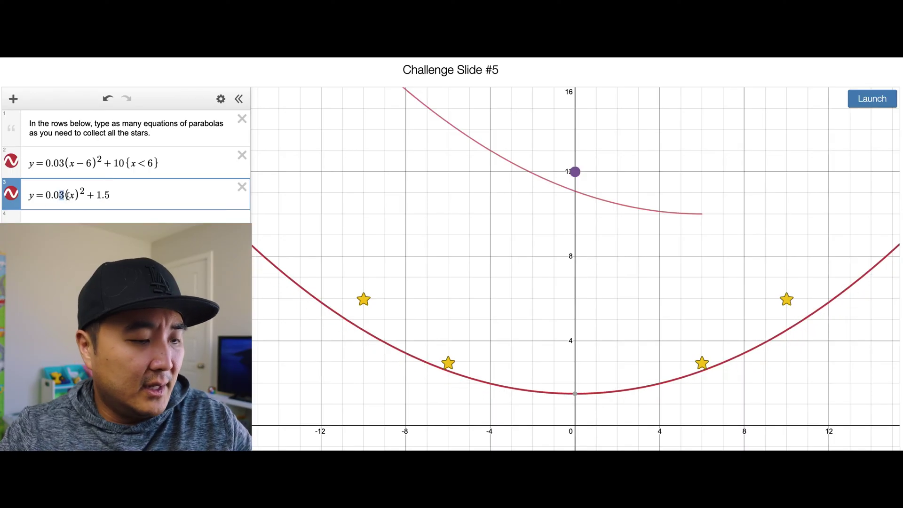
text(4)
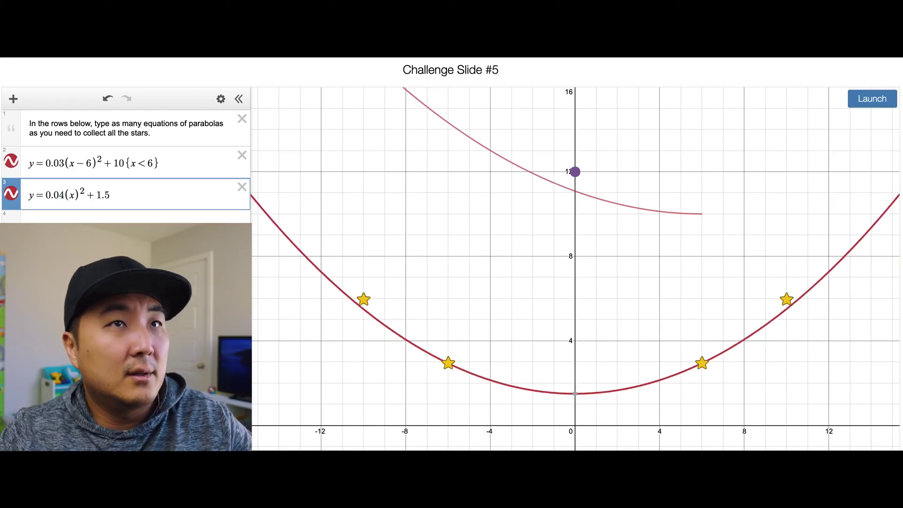
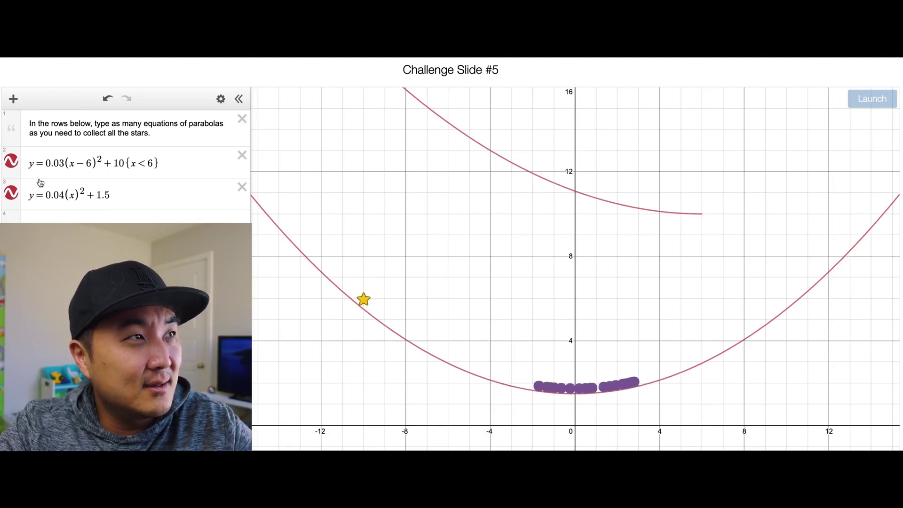
Set the row 2 parabola's leading coefficient to 0.05 and its constant term to 9, and launch the marbles.
click(60, 163)
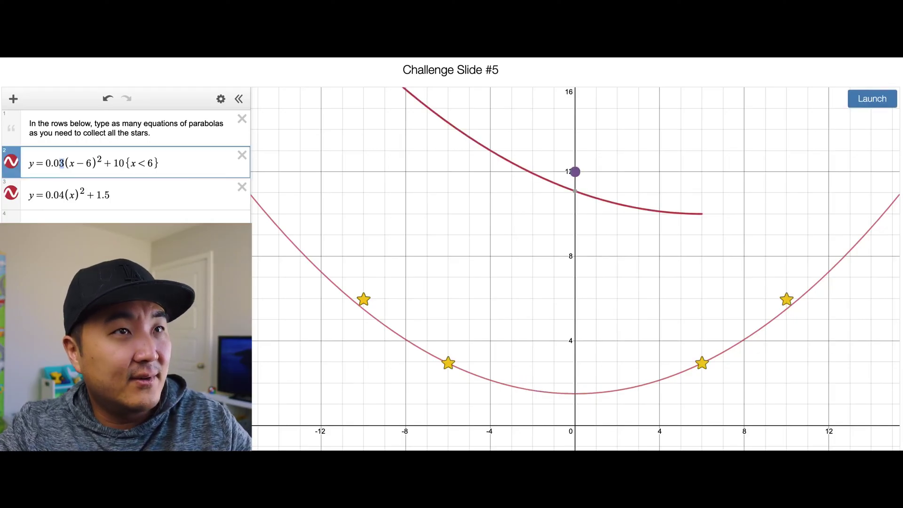
key(BackSpace)
text(5)
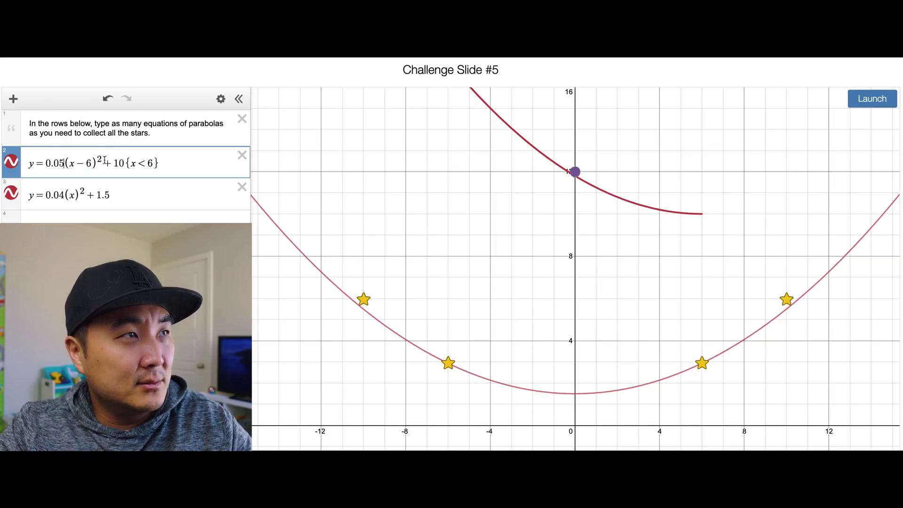
drag(113, 160, 122, 161)
text(9)
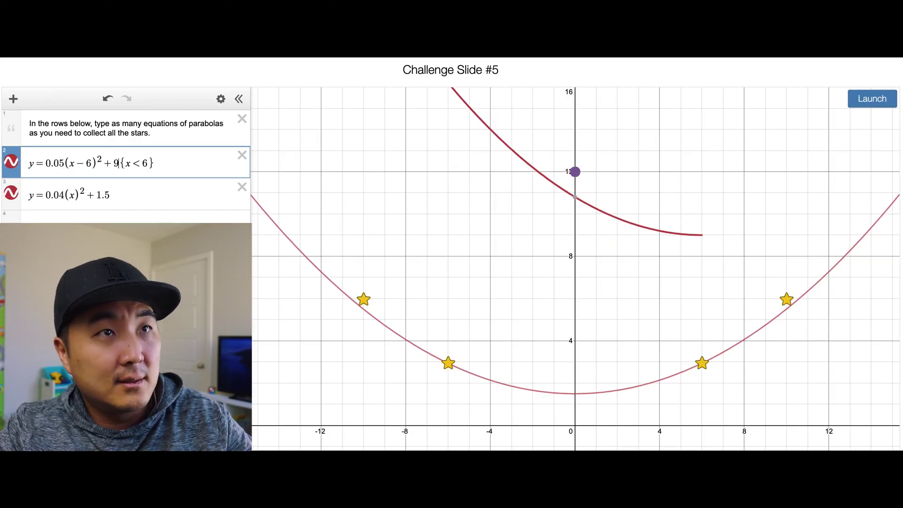
click(857, 101)
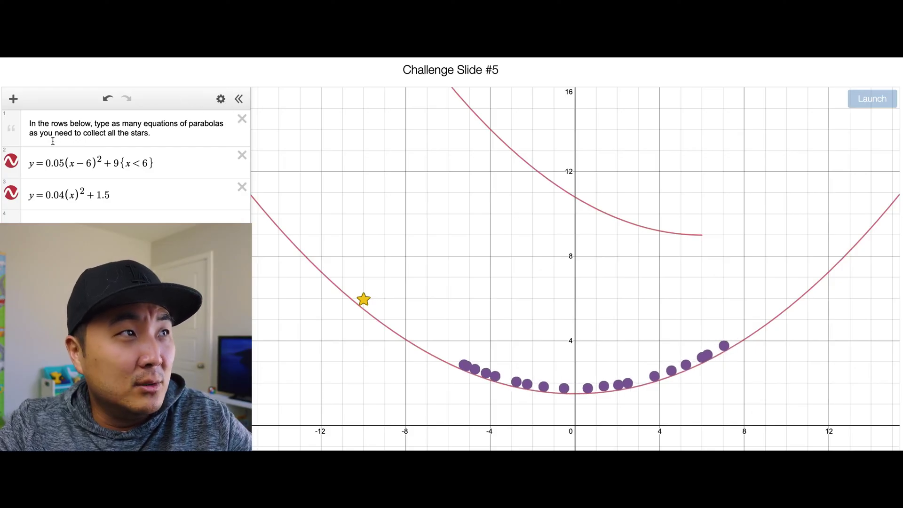
Change the row 2 parabola's domain restriction to x<5 and launch the marbles.
click(114, 163)
double_click(146, 162)
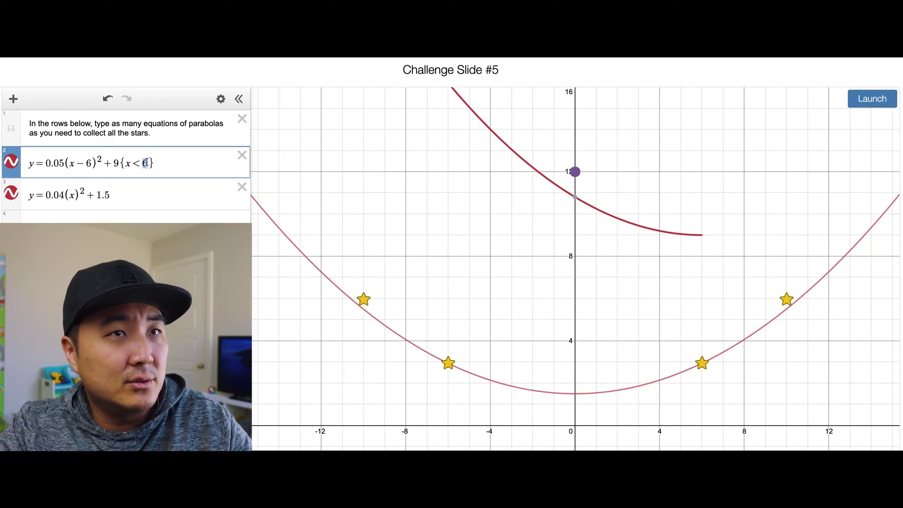
text(5)
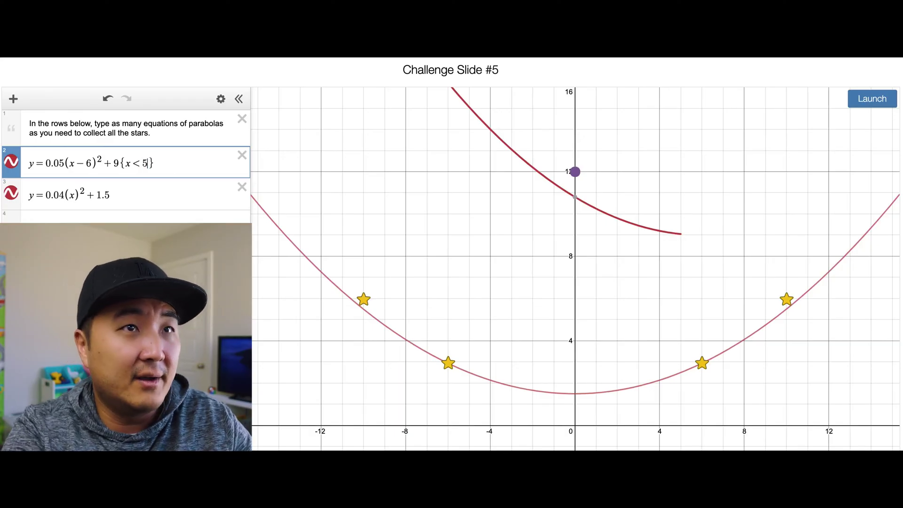
click(865, 100)
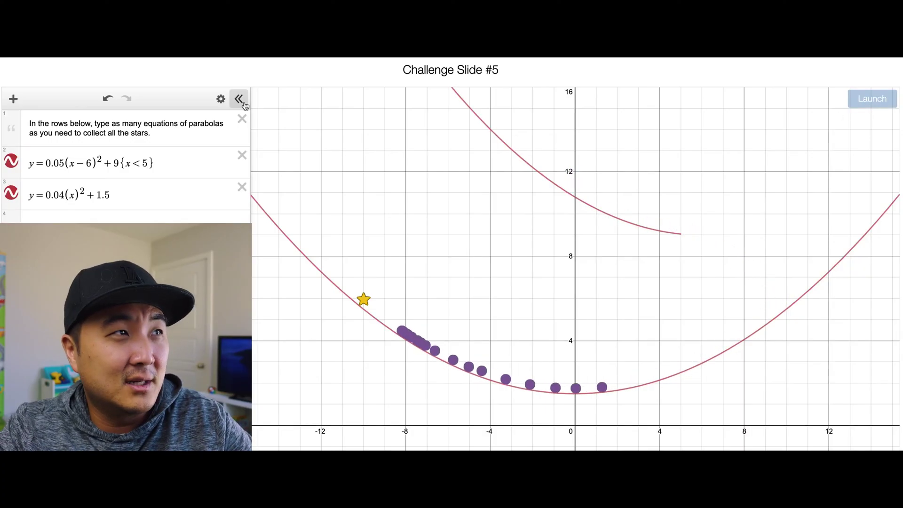
Raise the row 2 parabola's leading coefficient to 0.07 and launch the marbles.
drag(65, 161, 62, 161)
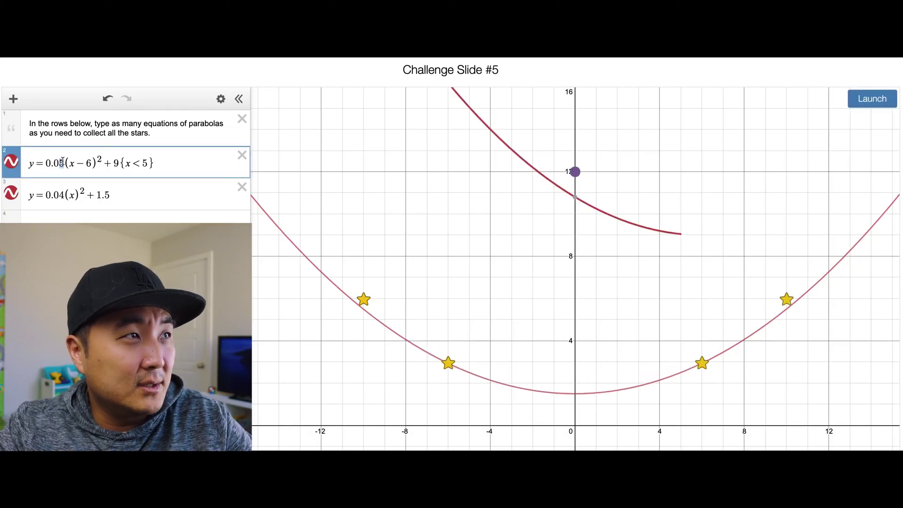
text(6)
key(BackSpace)
text(7)
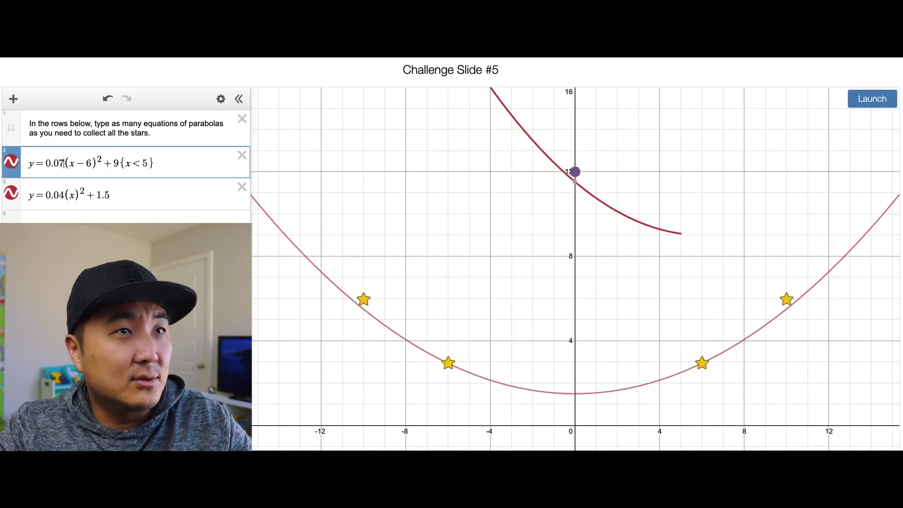
click(874, 99)
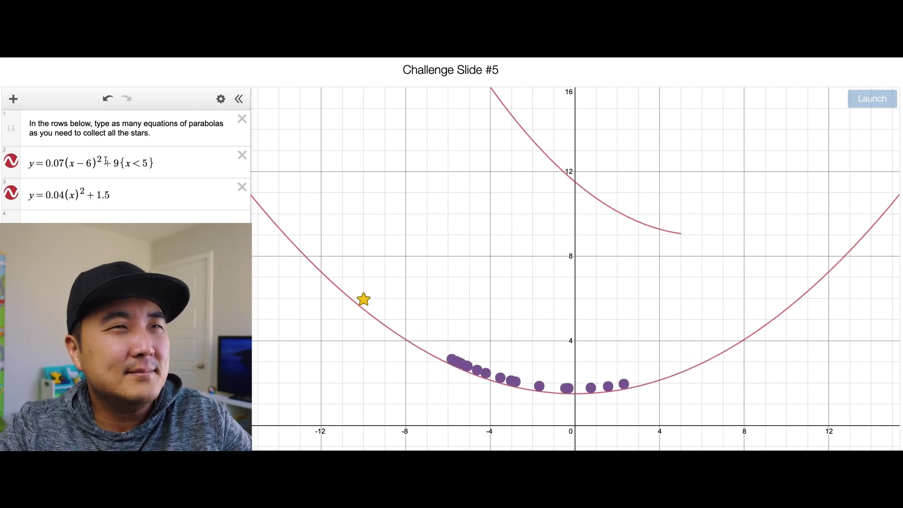
Try constant terms 10, 1 and 0 for the row 2 parabola, then restore it to 9.
click(118, 163)
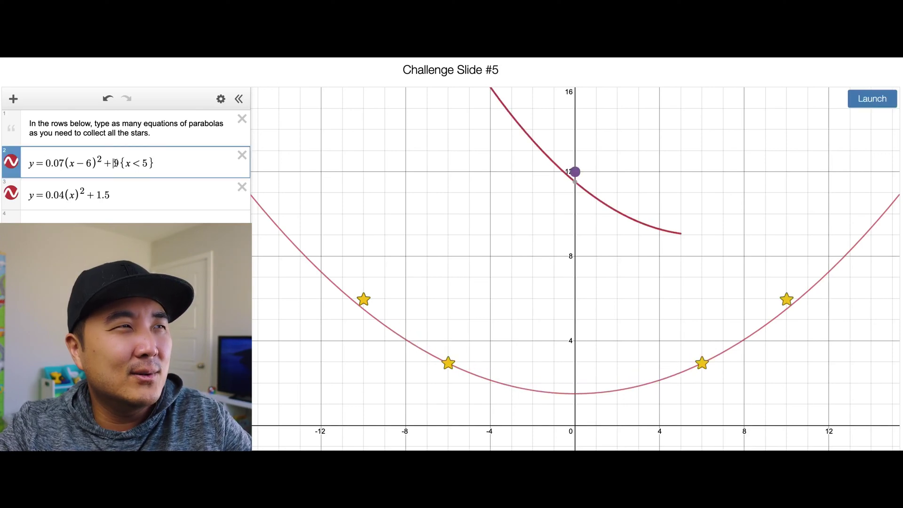
text(10)
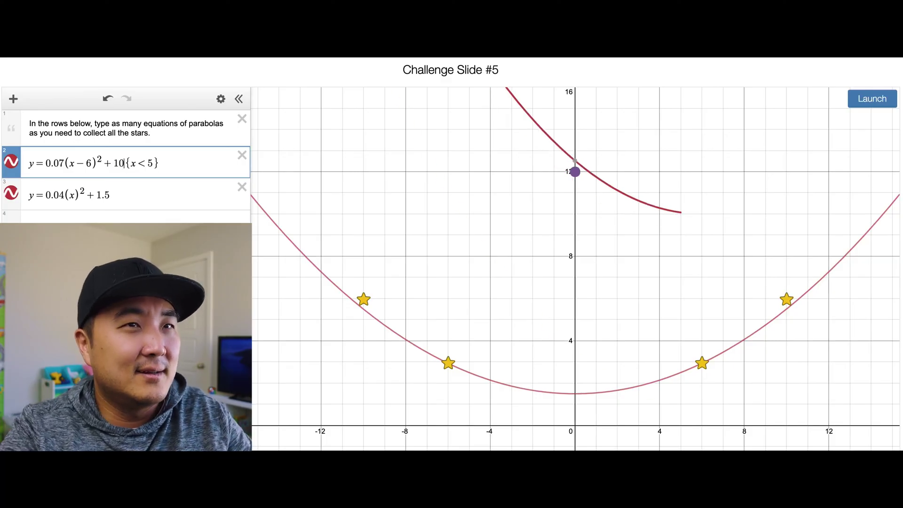
key(BackSpace)
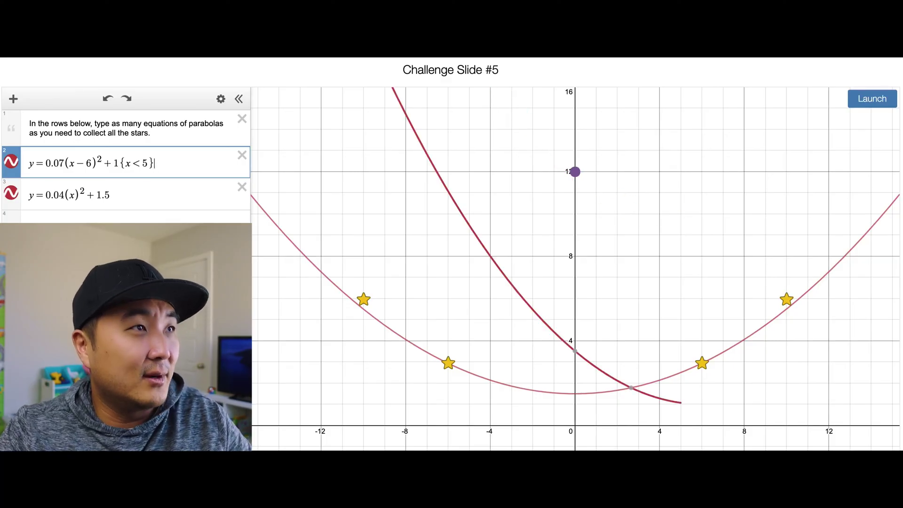
double_click(116, 163)
text(0)
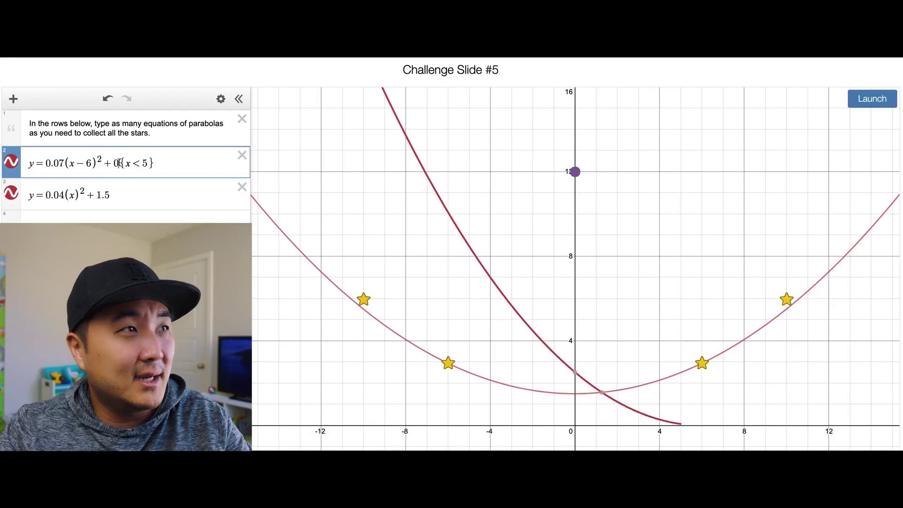
double_click(117, 163)
text(9)
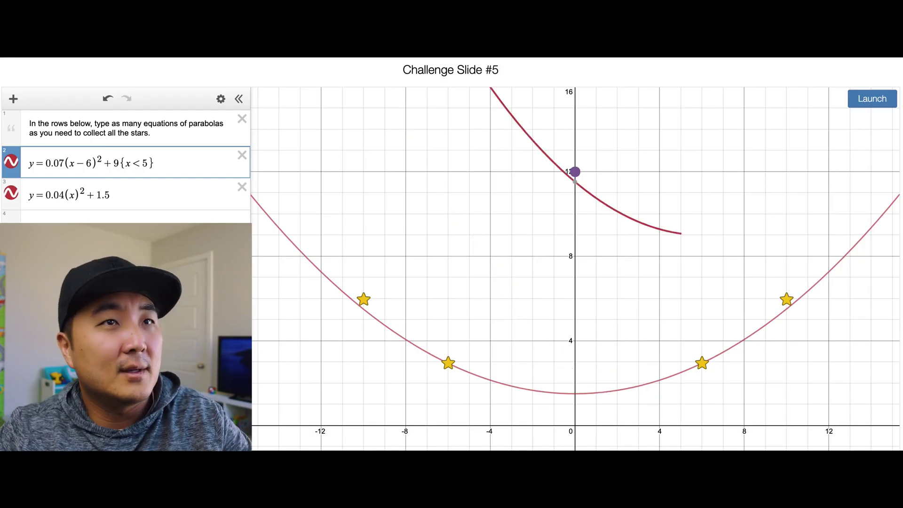
Revise the row 2 parabola to y=0.09(x−6)²+8 with the restriction x<6, and launch the marbles.
double_click(146, 163)
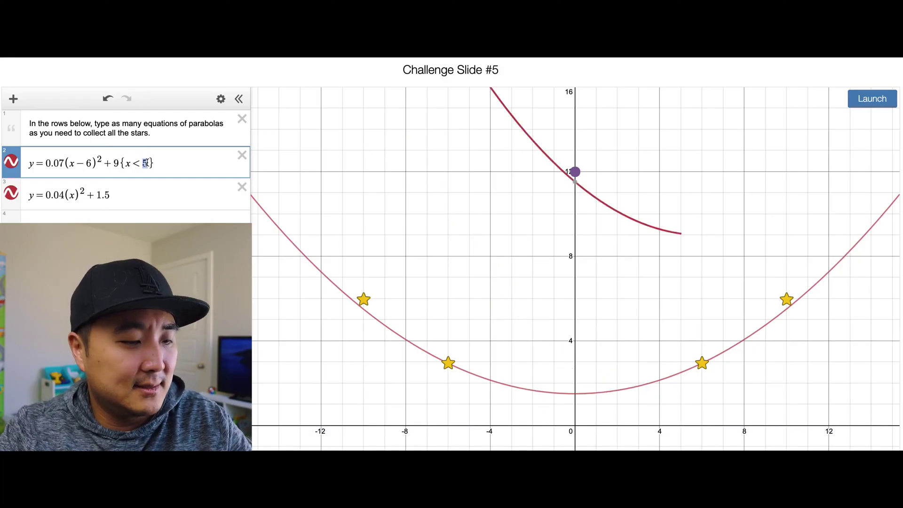
text(6)
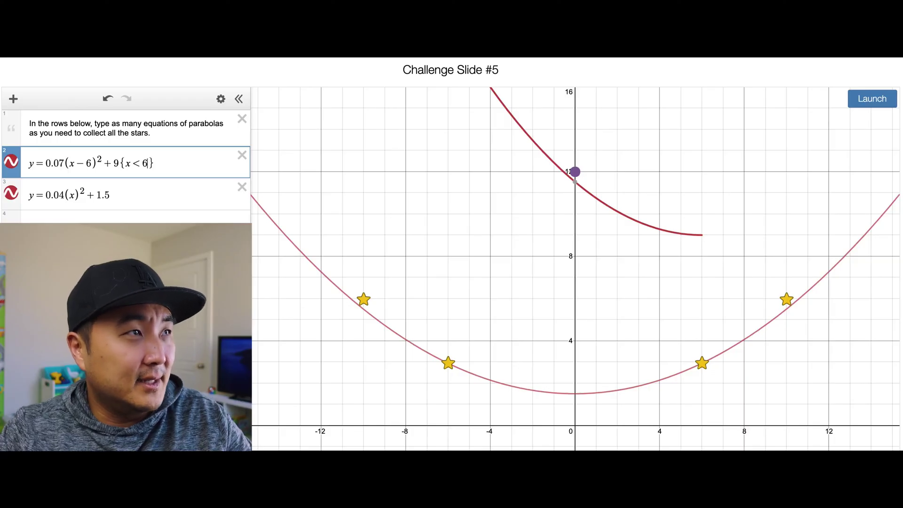
double_click(61, 163)
text(9)
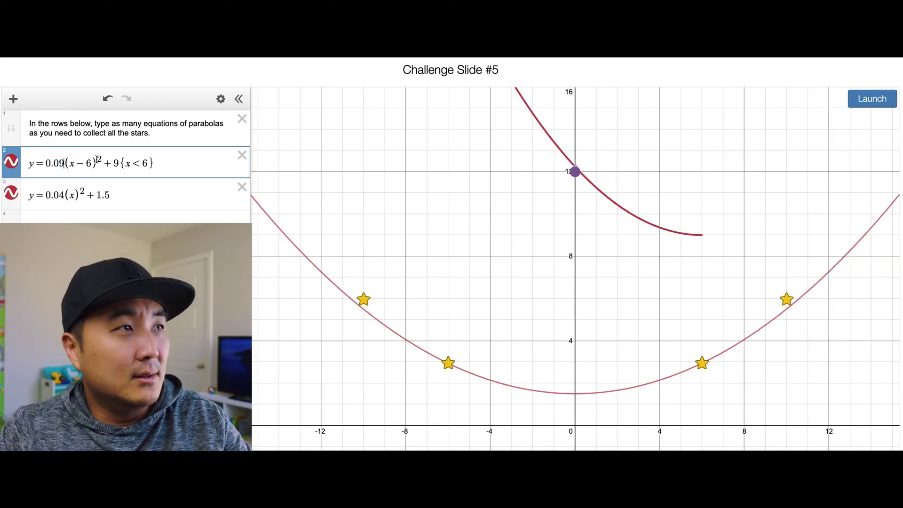
double_click(117, 160)
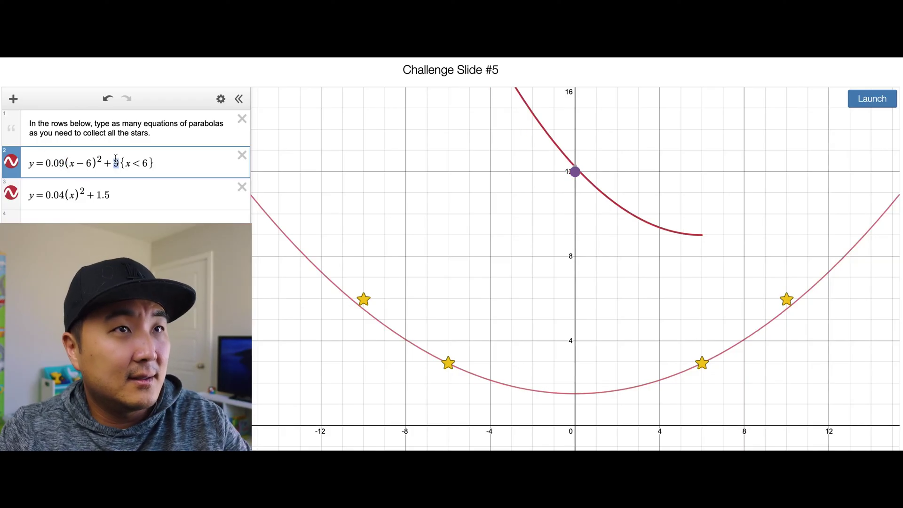
text(8)
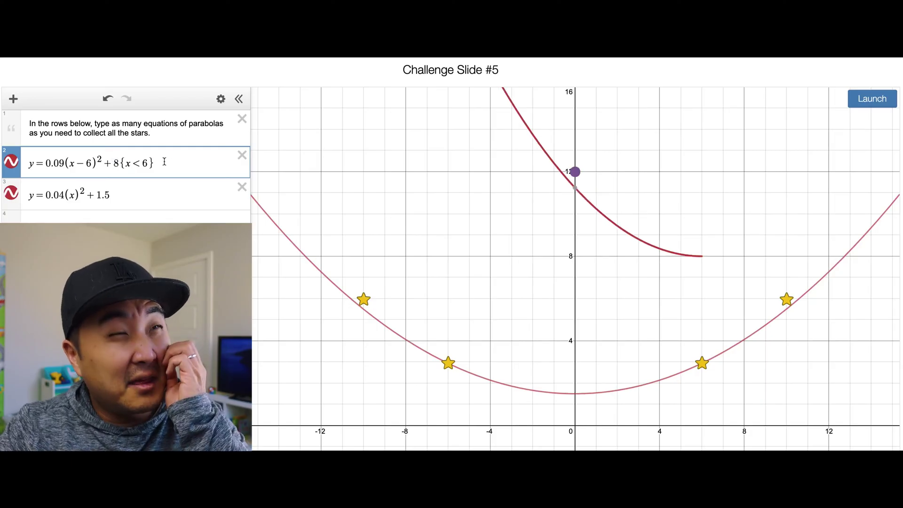
click(859, 97)
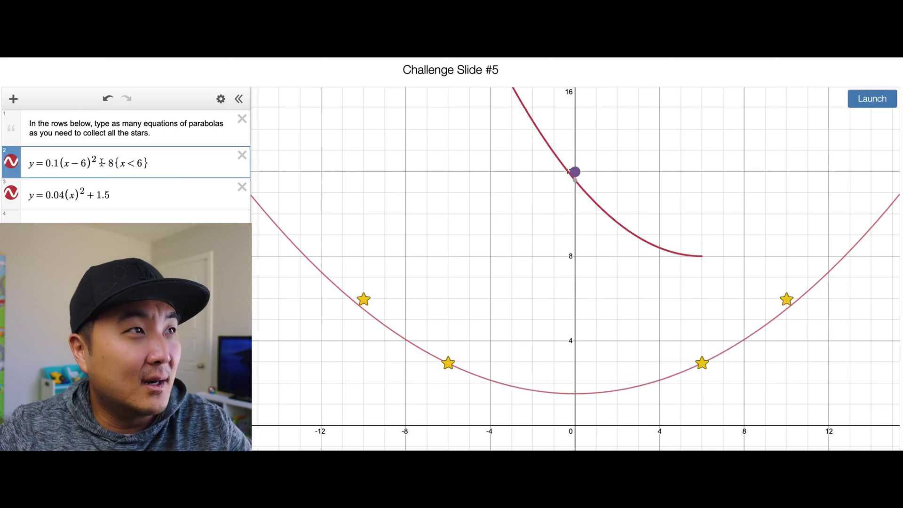
Lower the row 2 parabola's constant term to 7 and launch the marbles.
double_click(111, 162)
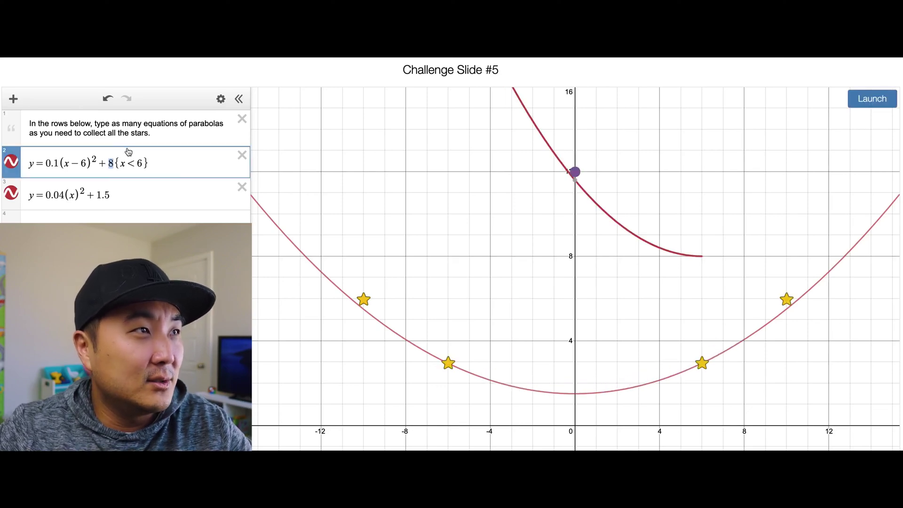
text(7)
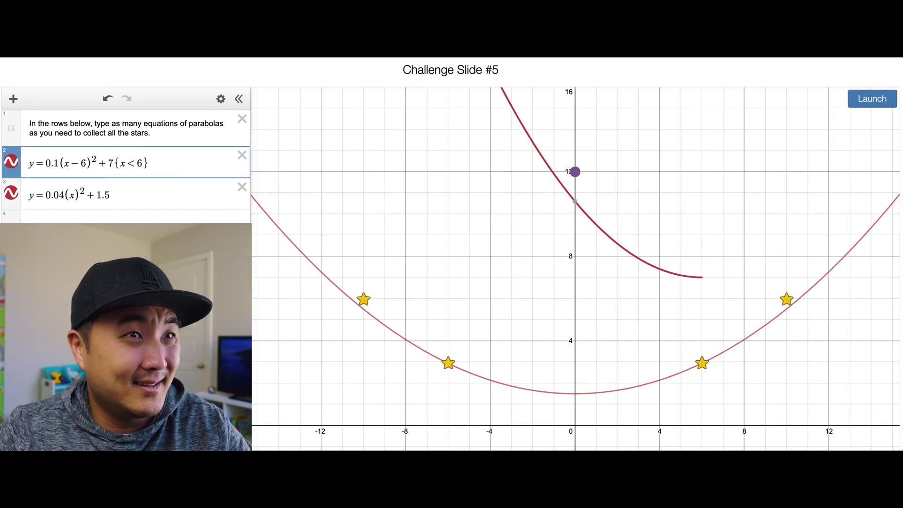
click(863, 104)
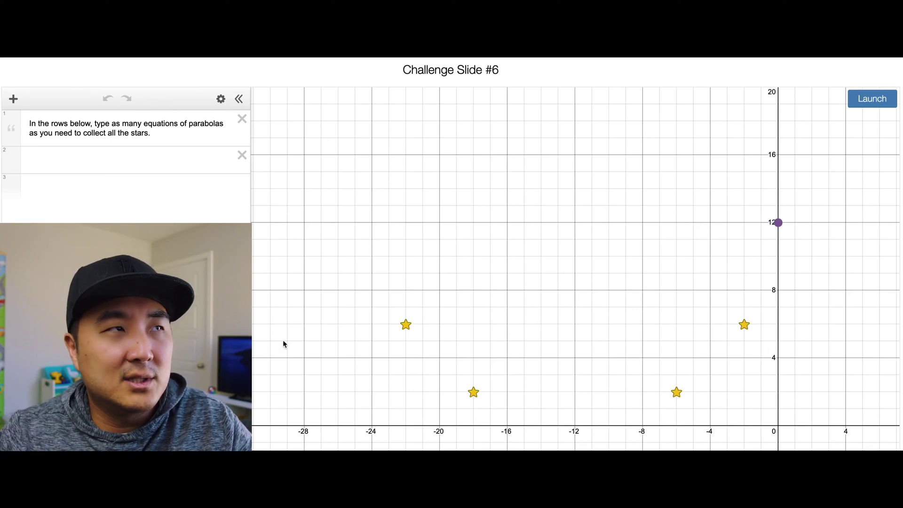
On Challenge Slide #6, enter y=0.03(x−15)²+20{x<15} in row 2 and revise it to y=0.03(x+12)²+0{x<15}.
click(66, 159)
text(y=0.03(x-15)^2+20{x<15})
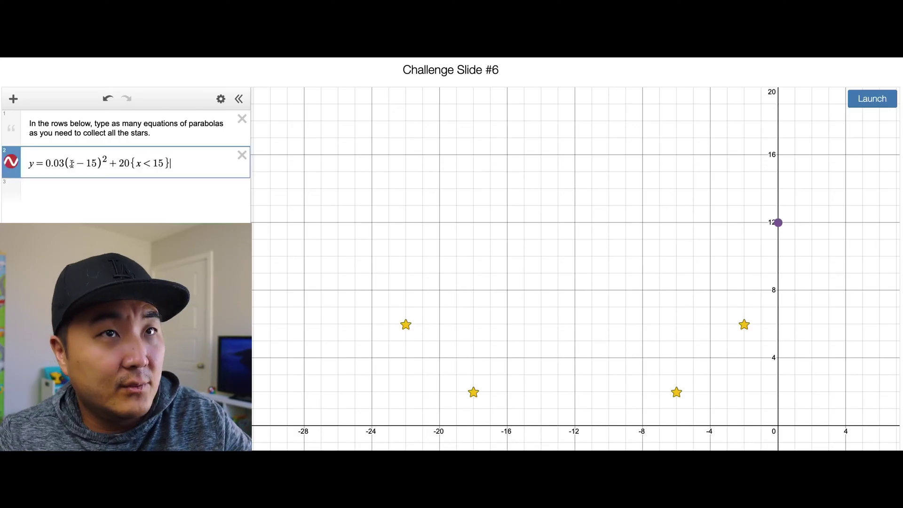
drag(117, 163, 129, 161)
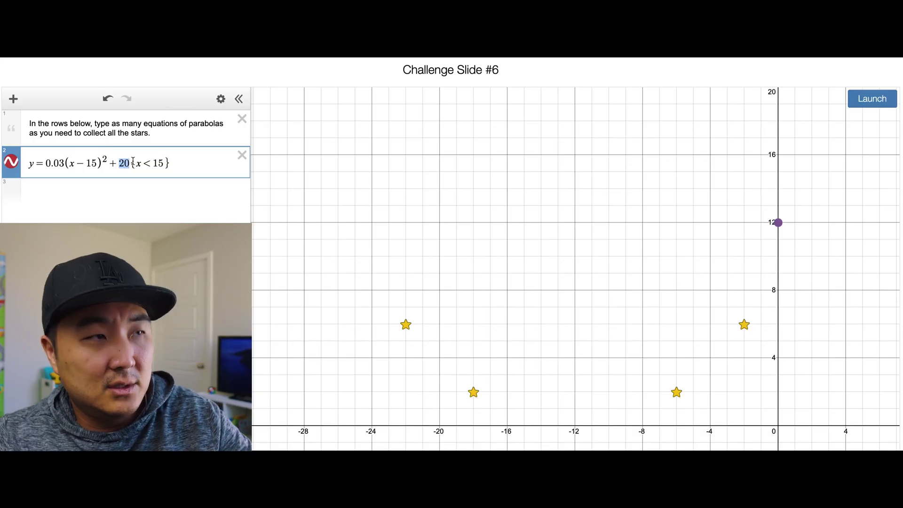
text(0)
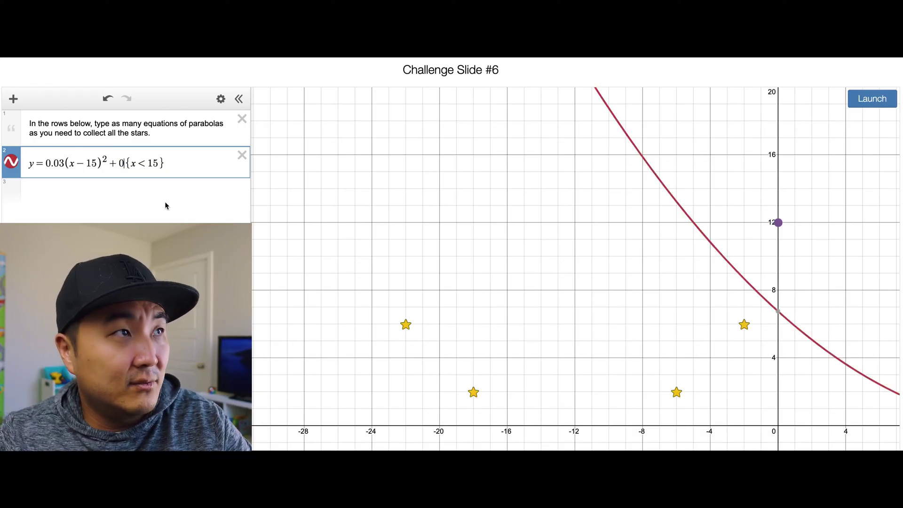
drag(74, 164, 99, 163)
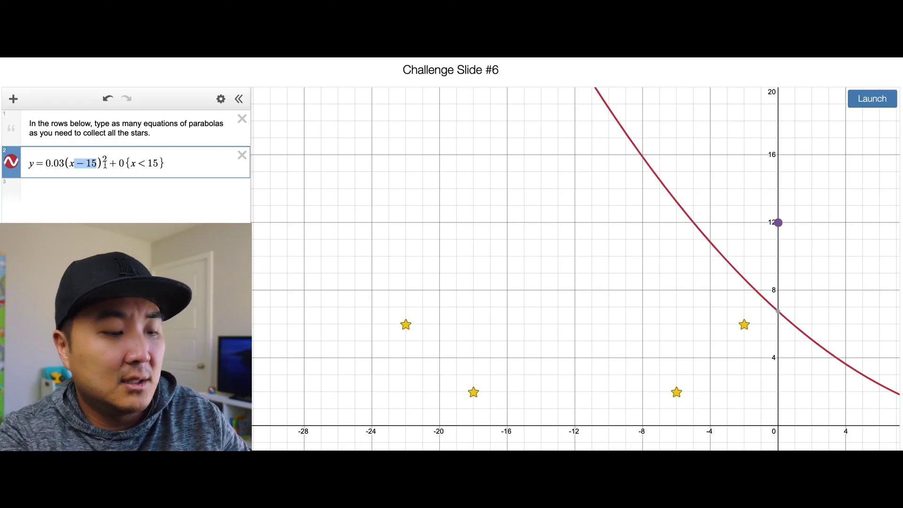
text(+12)
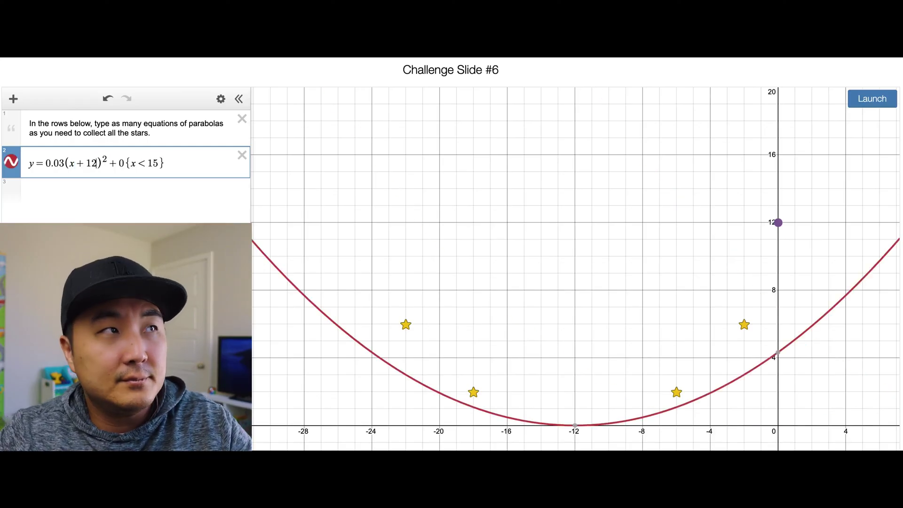
Try a leading coefficient of 0.06 for the parabola, settle on 0.05, and launch the marbles.
drag(58, 160, 63, 160)
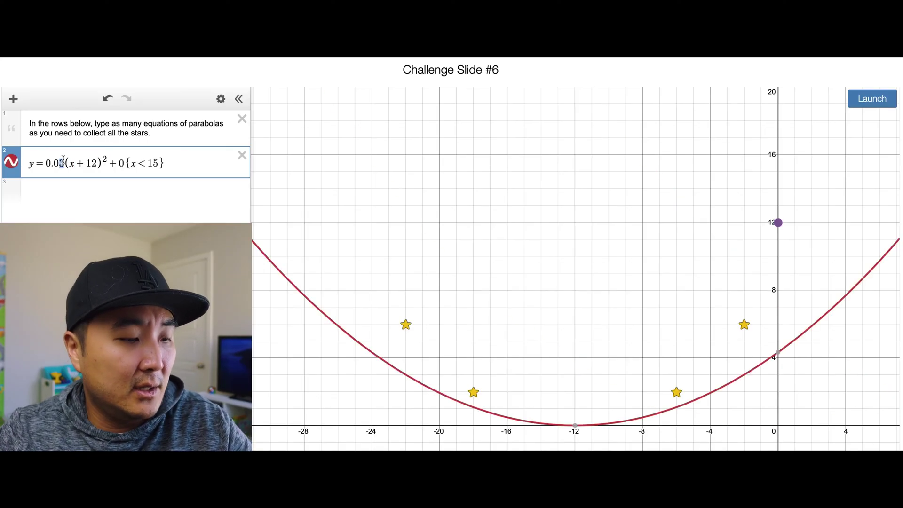
text(6)
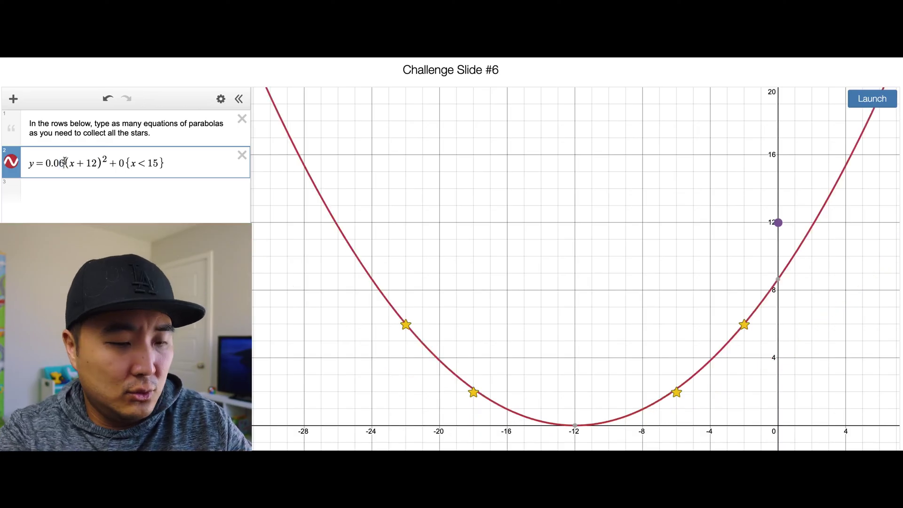
key(BackSpace)
text(5)
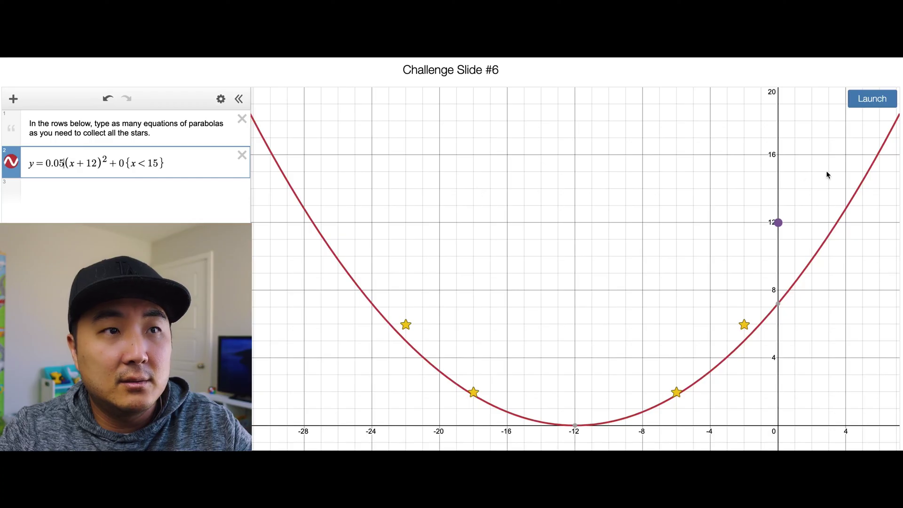
click(871, 99)
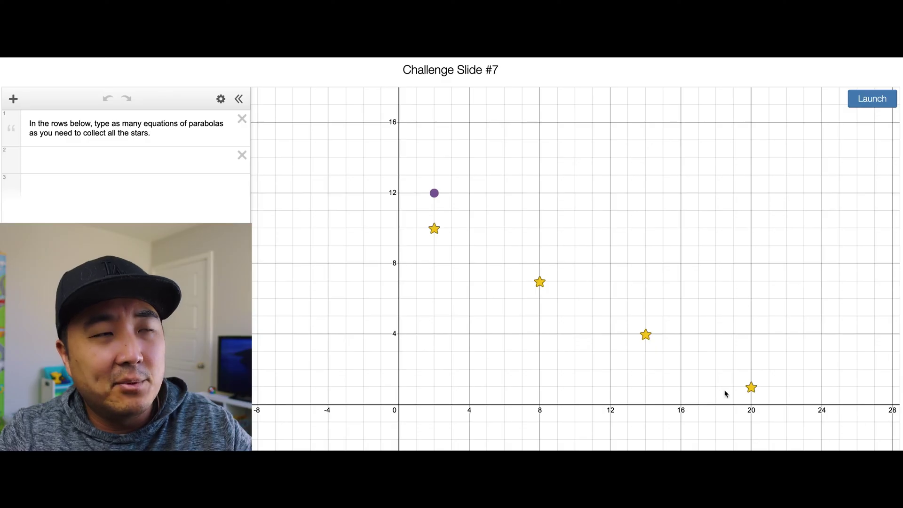
On Challenge Slide #7, enter y=0.03(x−15)²+20{x<15} in row 2 and remove its constant term.
click(128, 157)
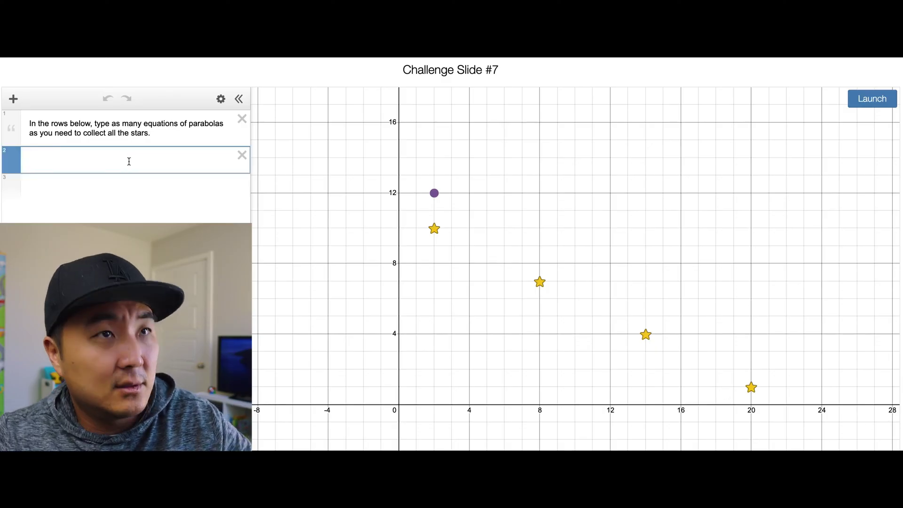
text(y=0.03(x-15)^2+20{x<15})
double_click(131, 163)
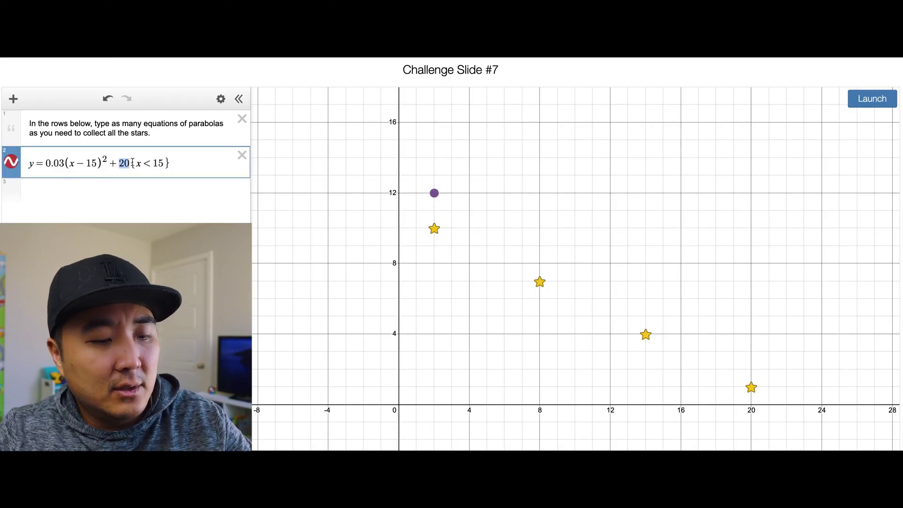
text(0)
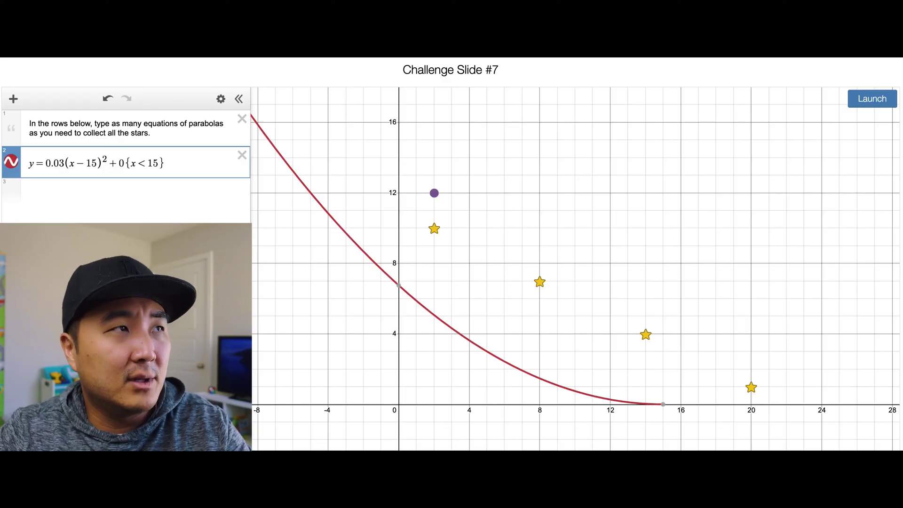
key(BackSpace)
key(BackSpace)
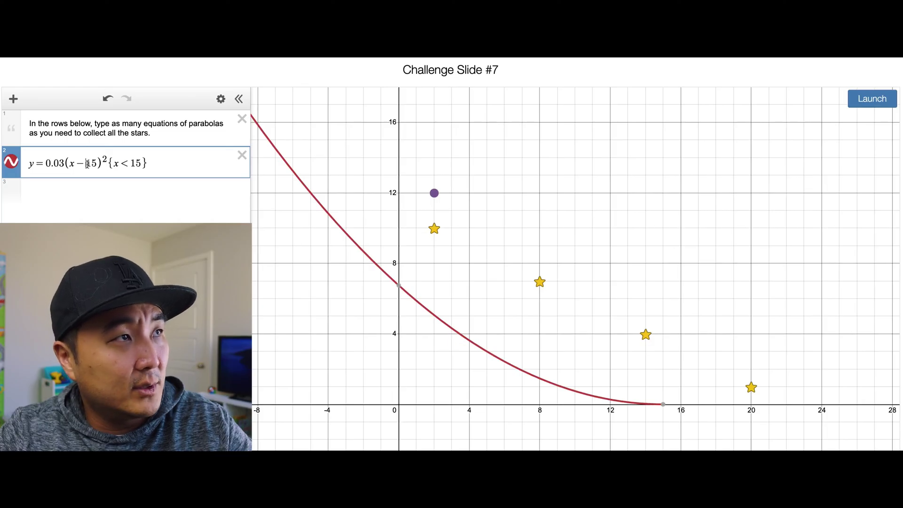
Change the parabola's horizontal shift to x−20 and delete its domain restriction.
drag(87, 164, 94, 163)
text(20)
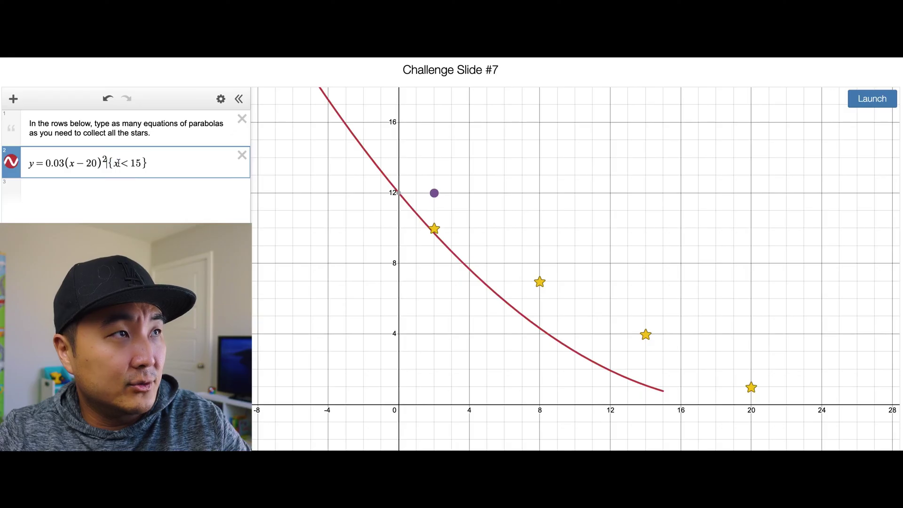
drag(118, 164, 172, 162)
key(BackSpace)
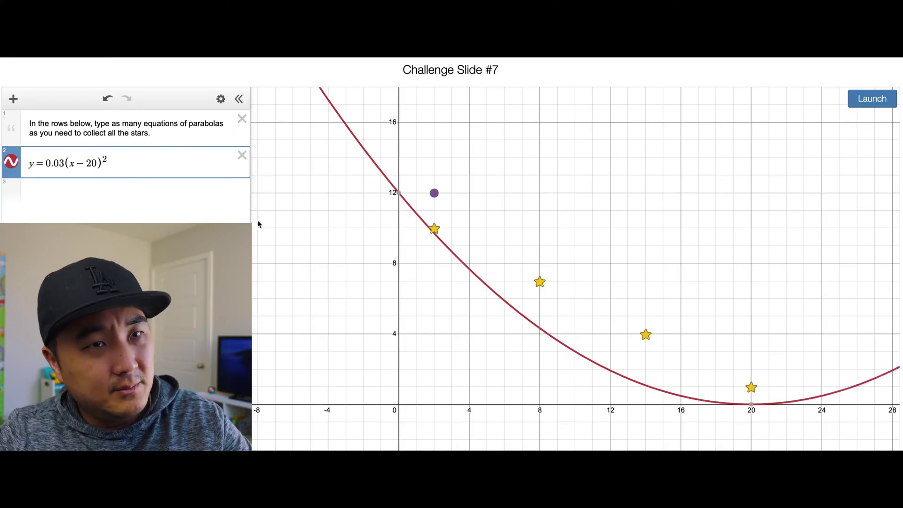
Set the parabola's leading coefficient to 0.01 and its horizontal shift to x−30.
drag(62, 162, 65, 163)
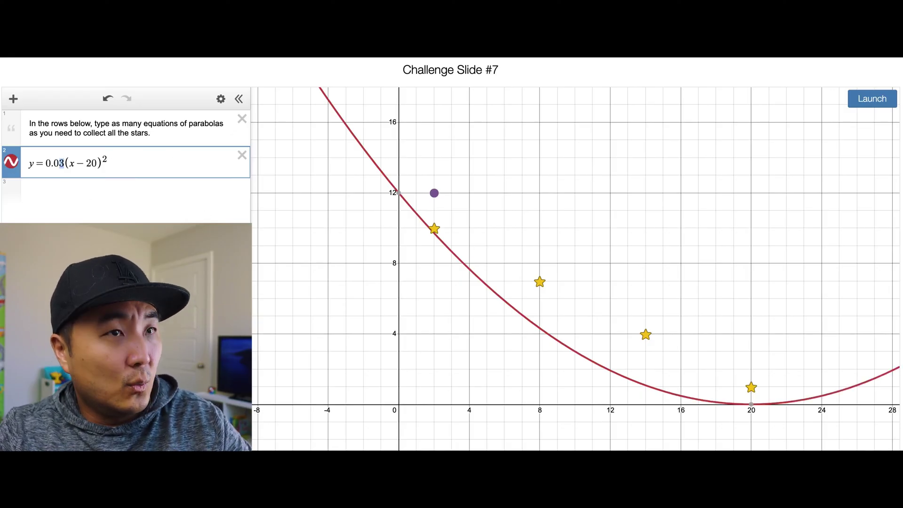
text(1)
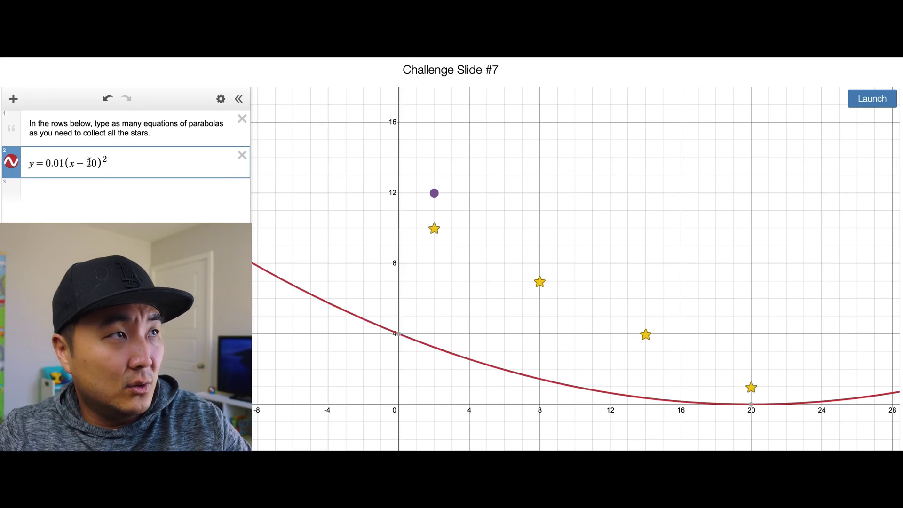
drag(89, 162, 94, 161)
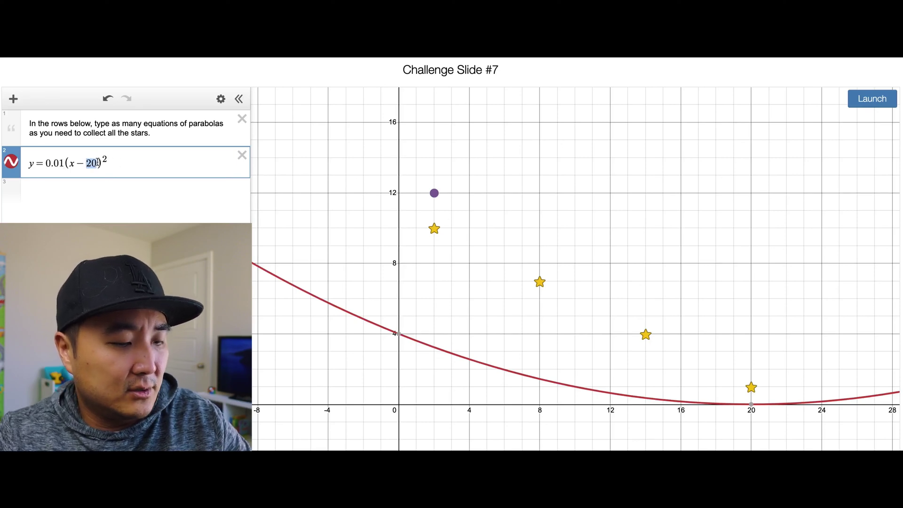
text(4)
key(BackSpace)
text(3)
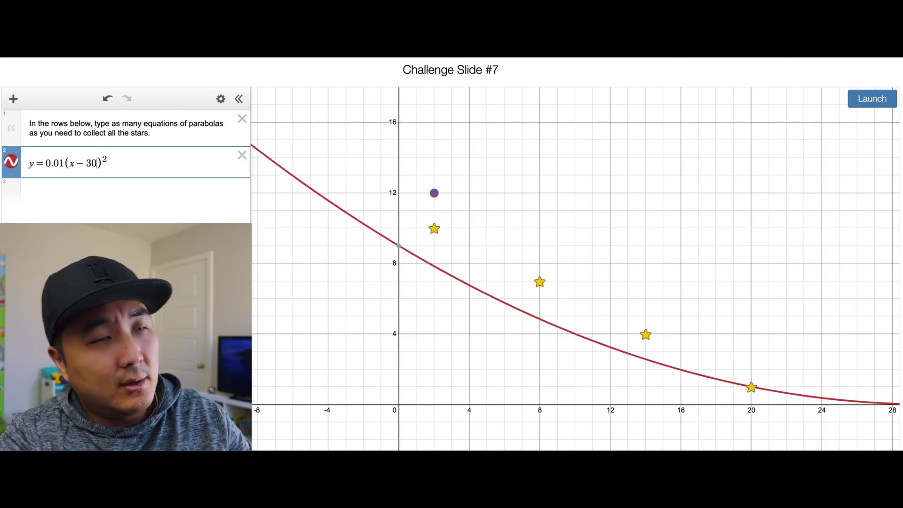
Append a constant term of −6 to the parabola and change its horizontal shift to x−40.
click(118, 161)
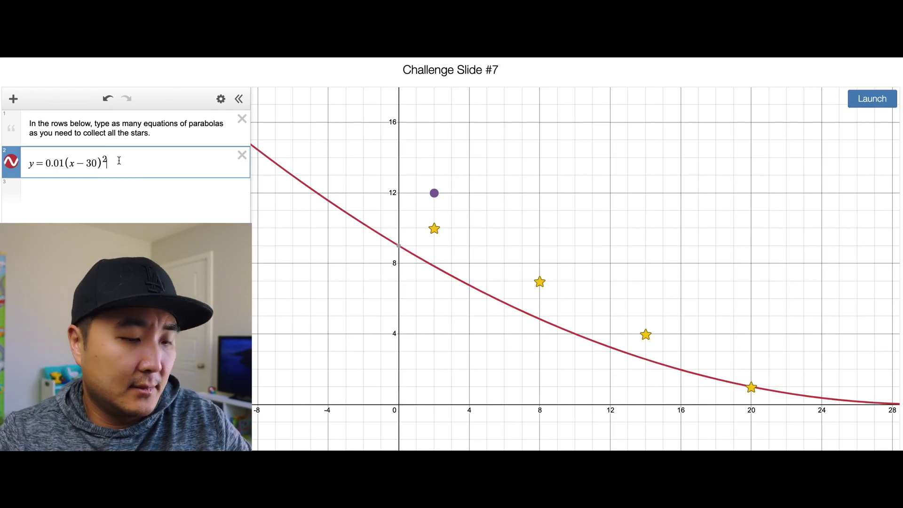
text(-6)
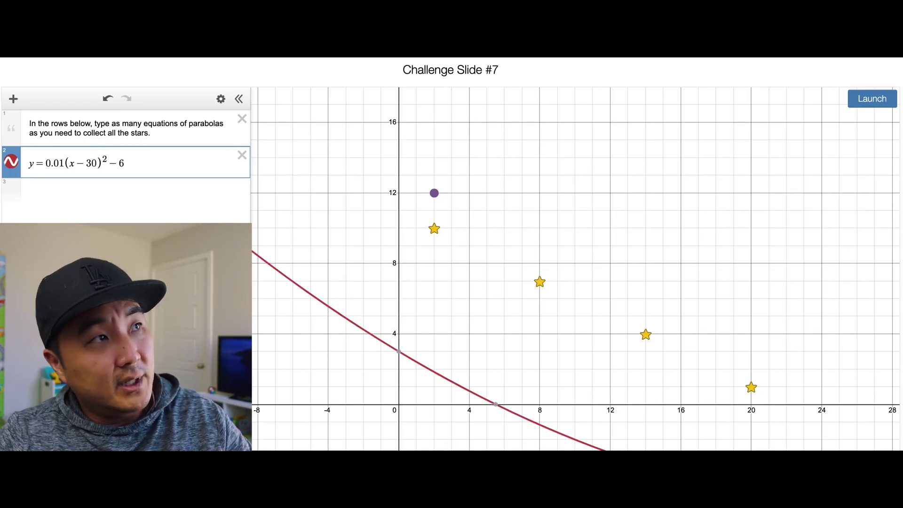
click(85, 163)
key(Delete)
text(4)
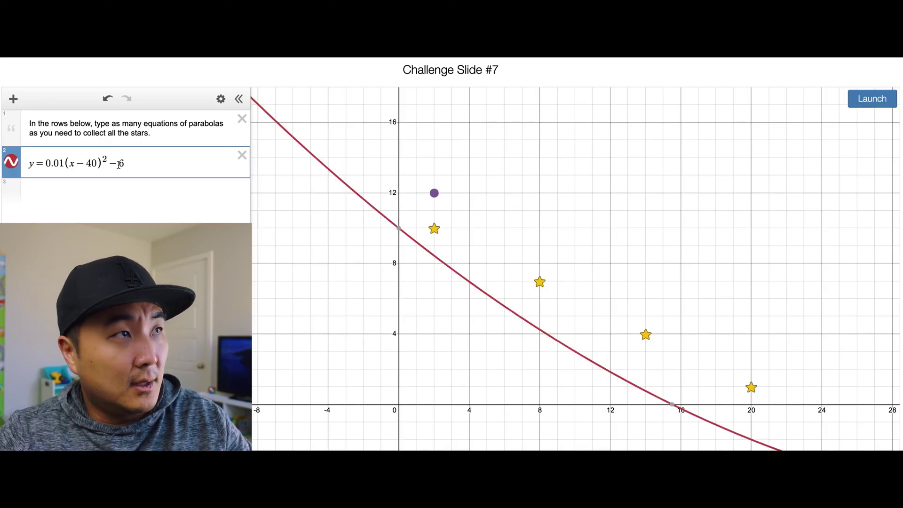
Try horizontal shifts of x−50 and x−40 for the parabola, and settle on x−45.
key(BackSpace)
text(5)
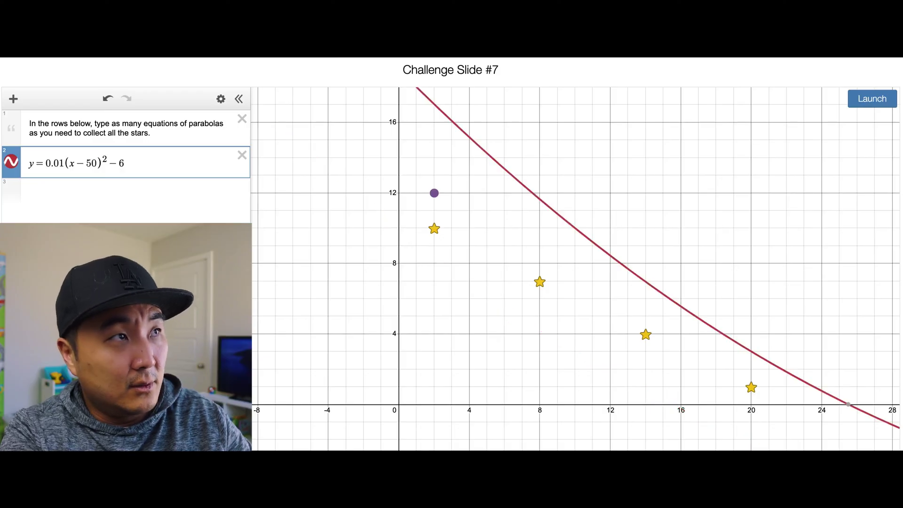
key(BackSpace)
text(4)
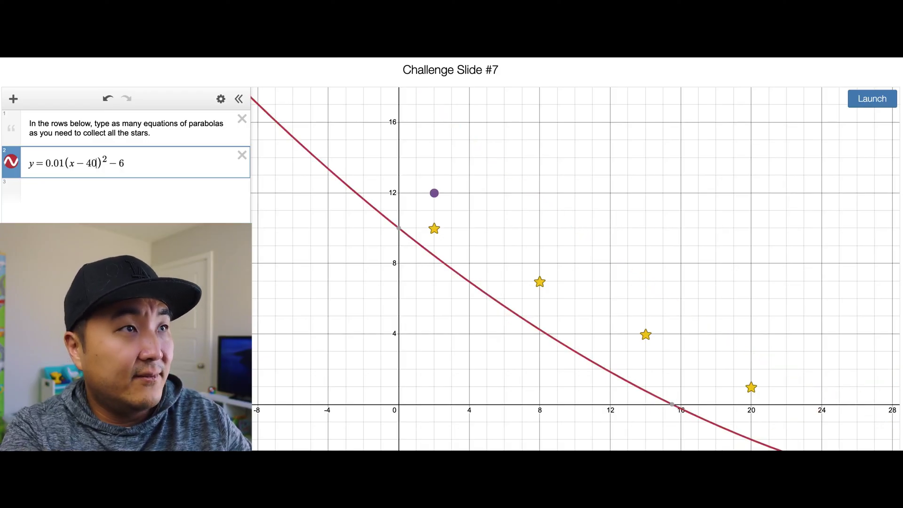
key(BackSpace)
text(5)
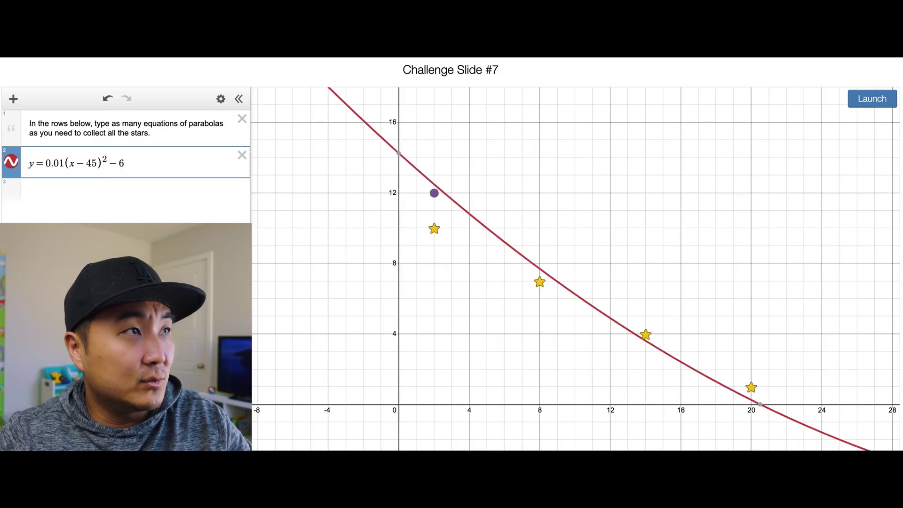
Try leading coefficients of 0.001 and 0.009 for the parabola, and settle on 0.008.
click(63, 163)
text(0)
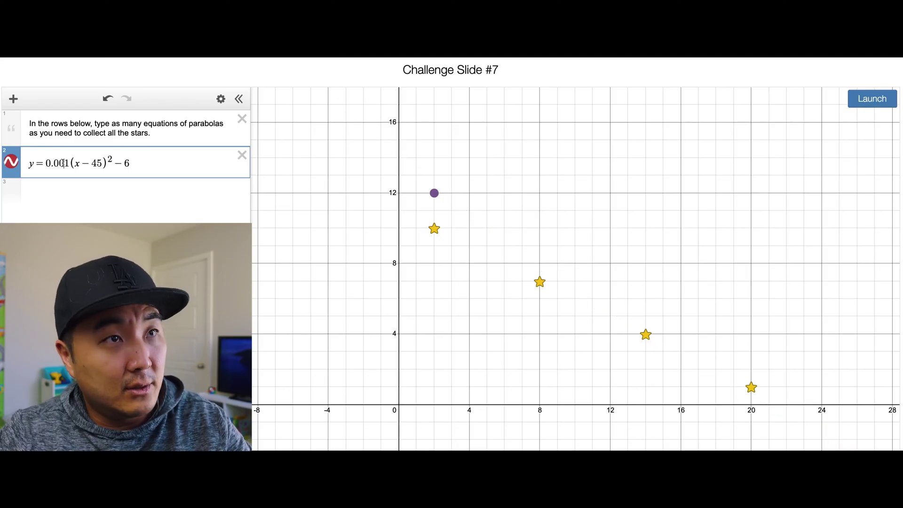
key(BackSpace)
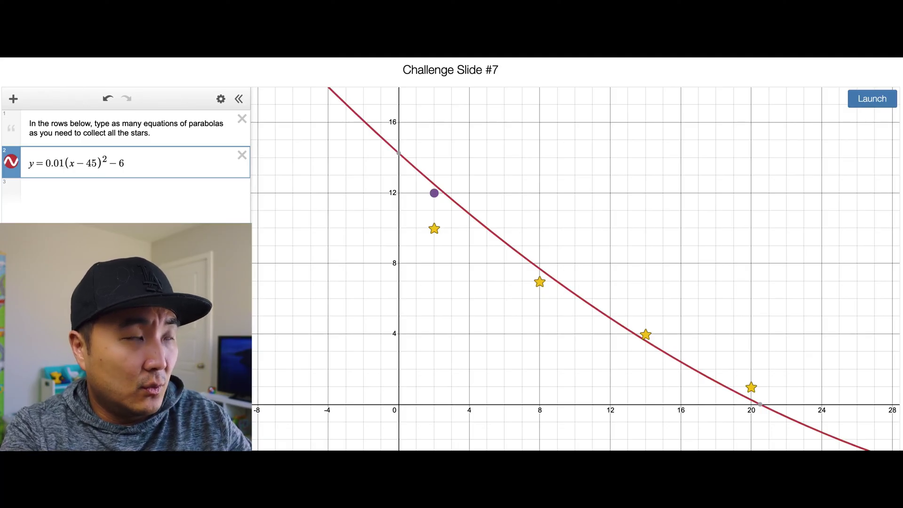
key(BackSpace)
text(09)
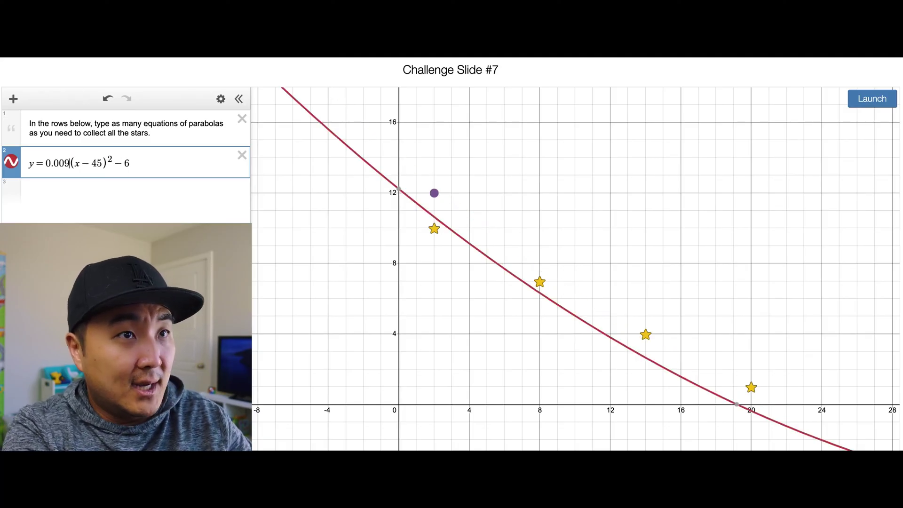
key(BackSpace)
text(8)
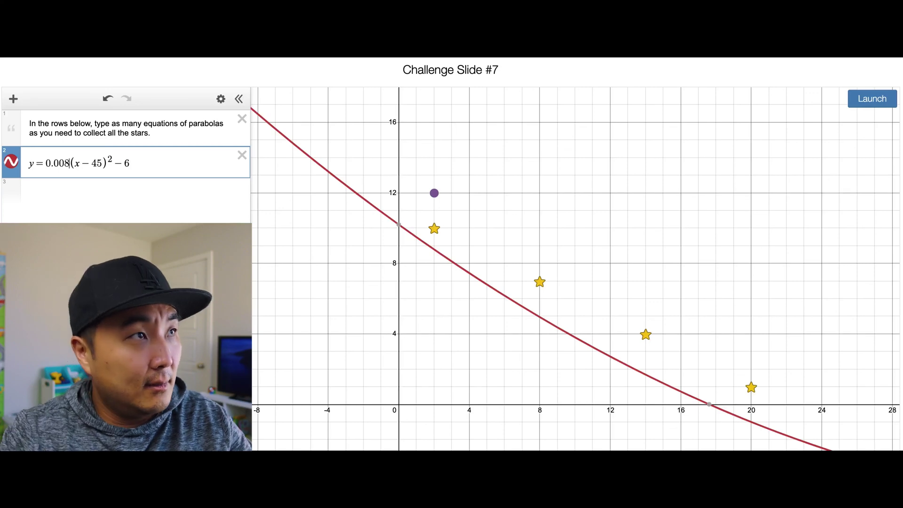
Change the parabola's horizontal shift to x−50.
key(Right)
key(Right)
key(Right)
key(Right)
key(Right)
key(shift+Left)
key(shift+Left)
text(50)
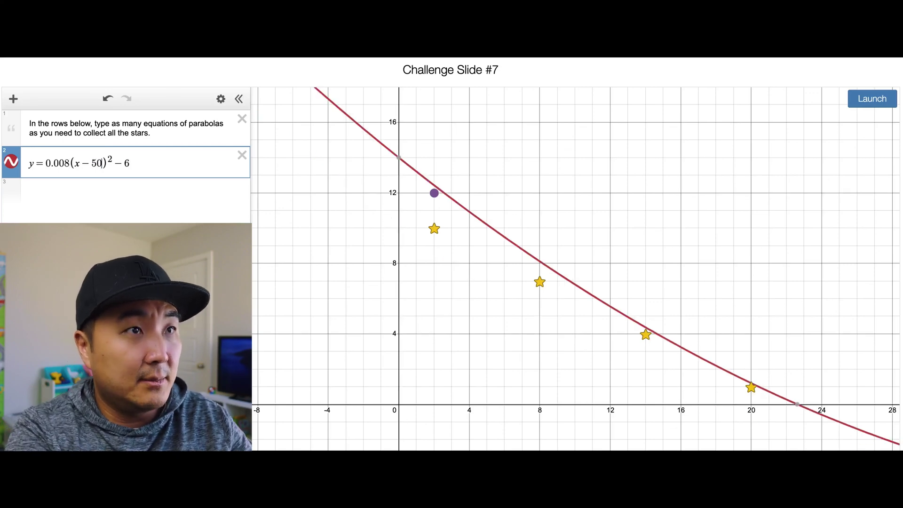
Try leading coefficients of 0.005 and 0.006, settle on 0.007, and launch the marbles.
drag(64, 163, 68, 161)
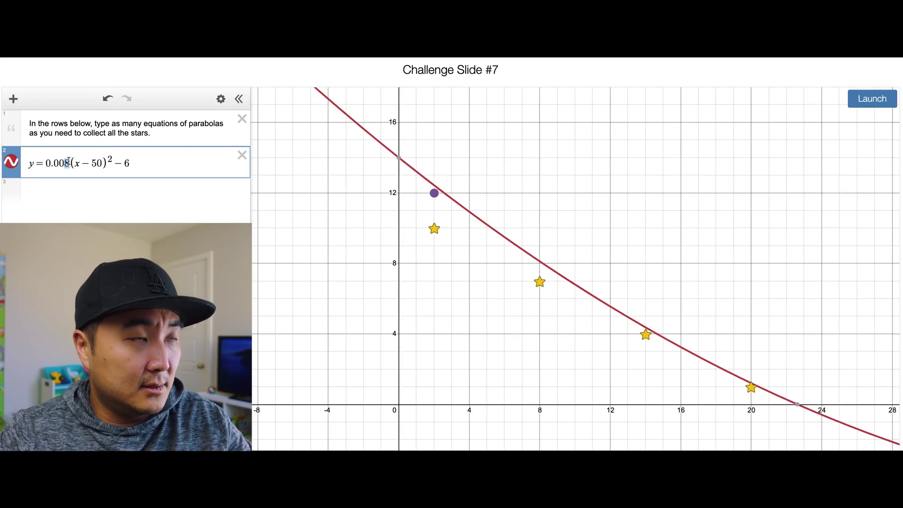
text(5)
key(BackSpace)
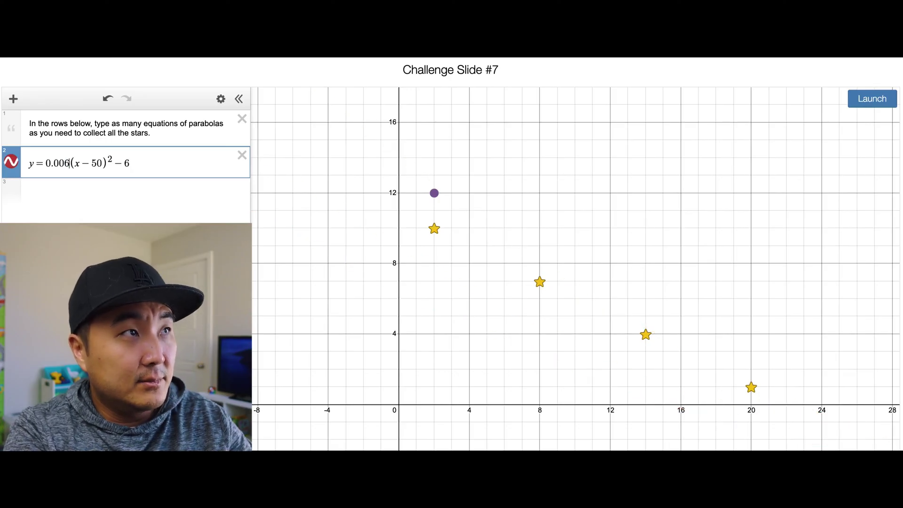
text(6)
key(BackSpace)
text(7)
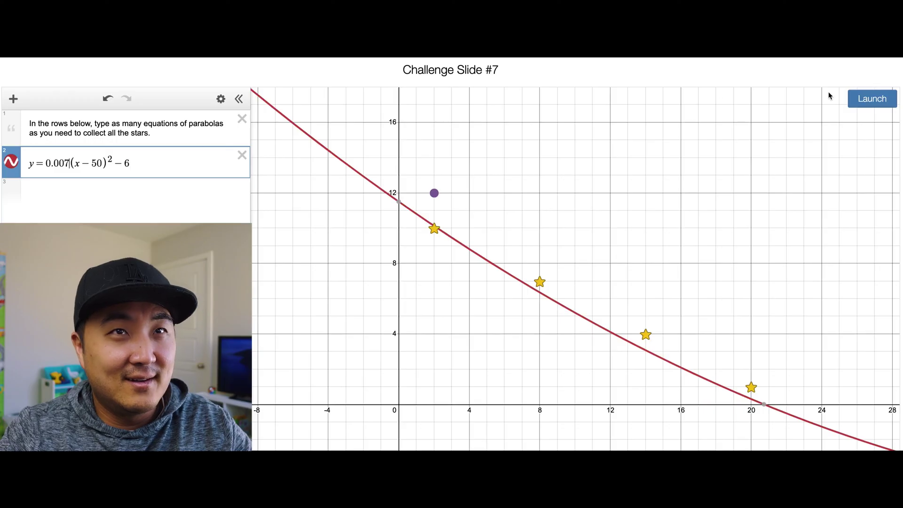
click(861, 101)
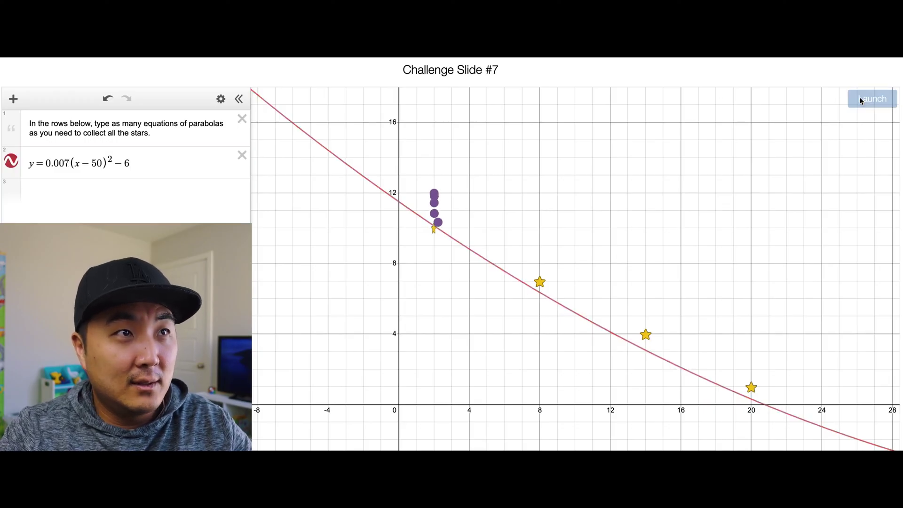